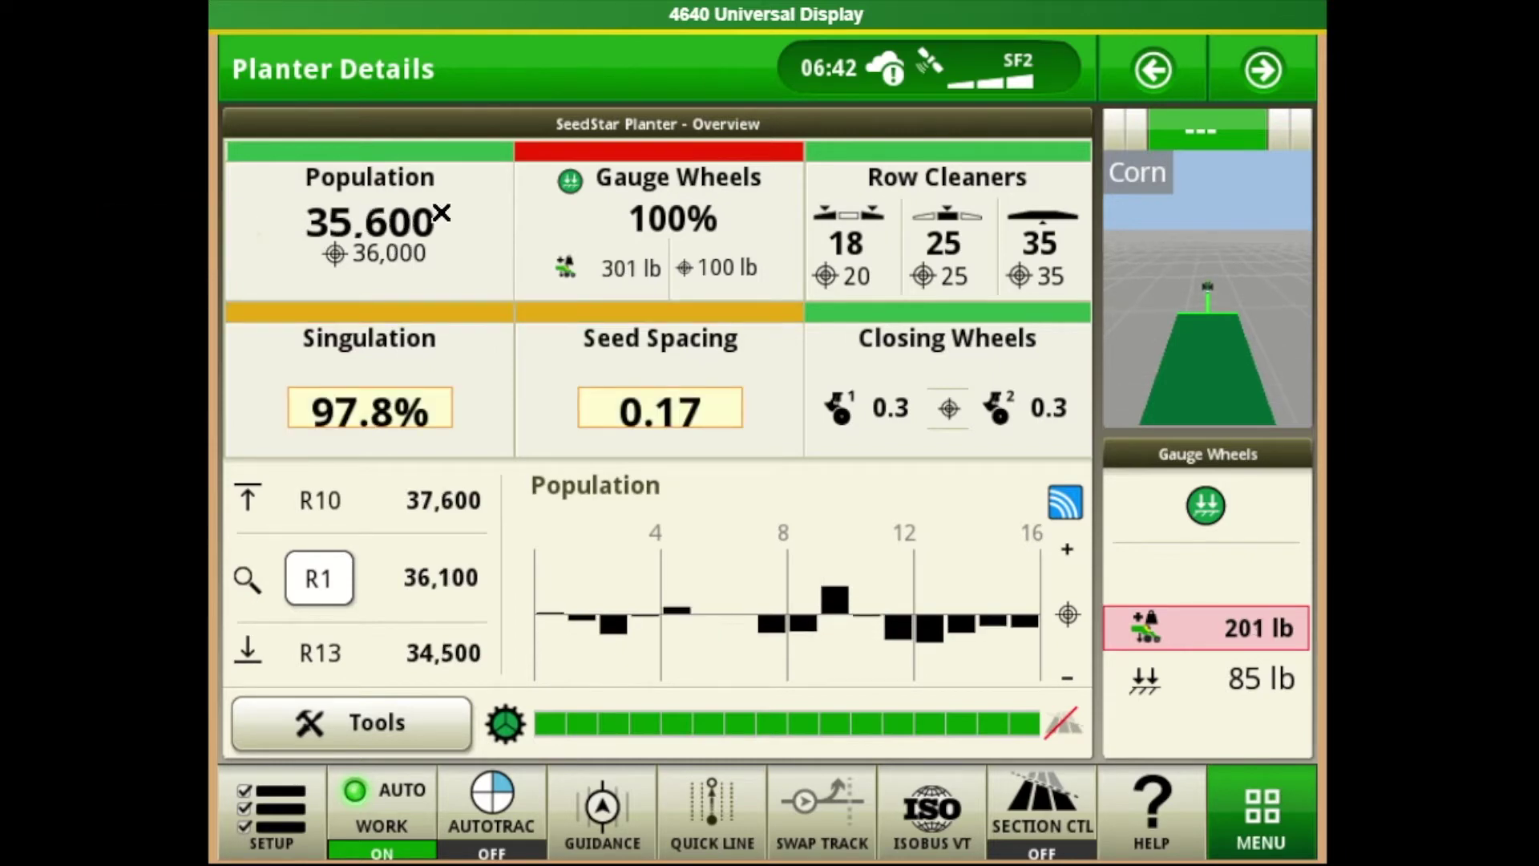
- Make 30,000 the active corn rate and enable Rate 3 at 25,000 seeds/ac
left_click(423, 222)
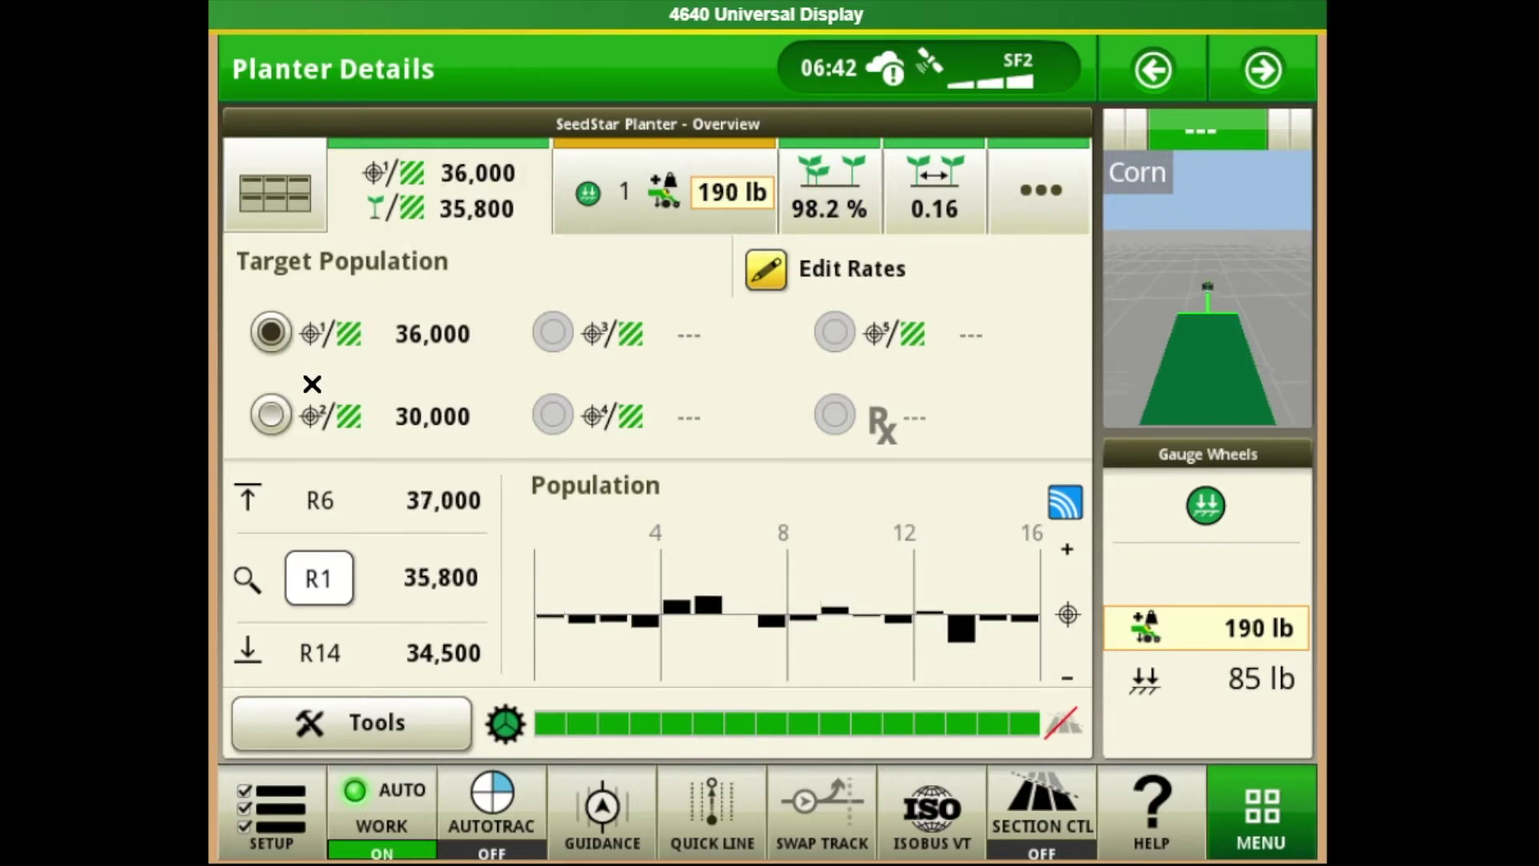
left_click(272, 415)
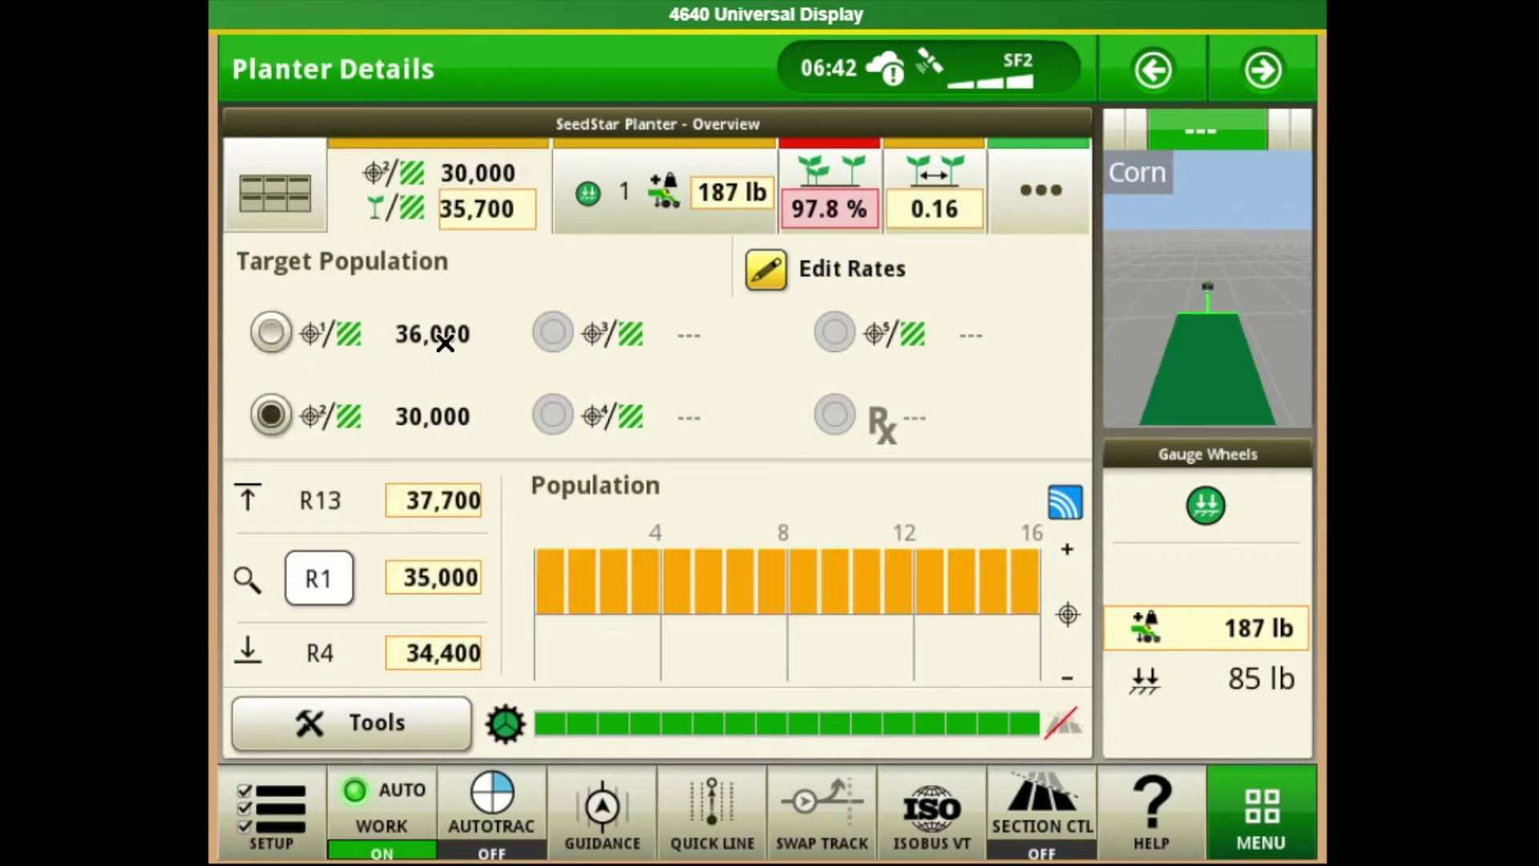
left_click(783, 282)
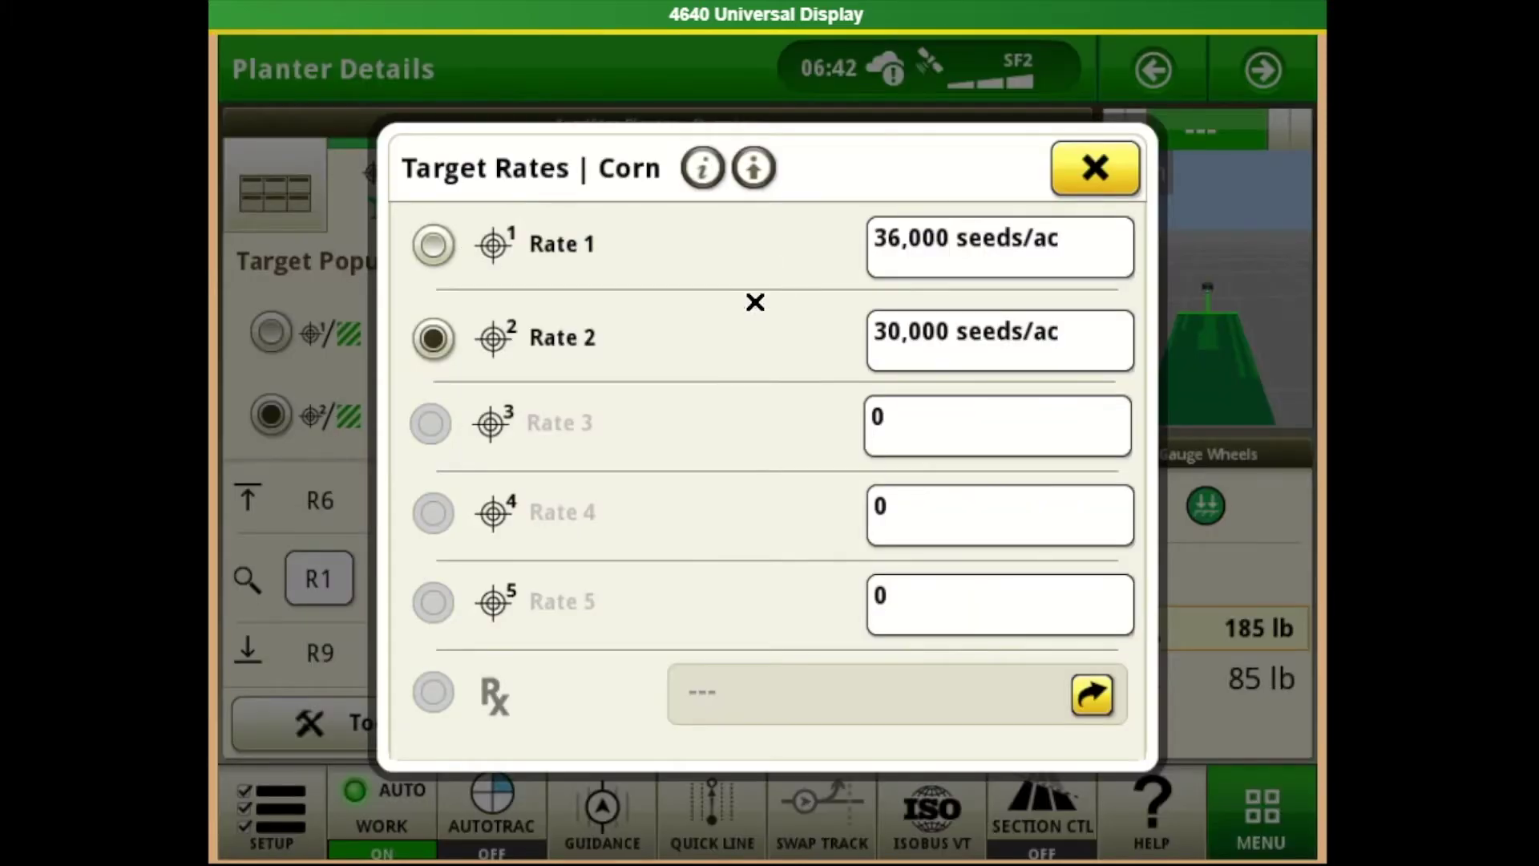
left_click(922, 416)
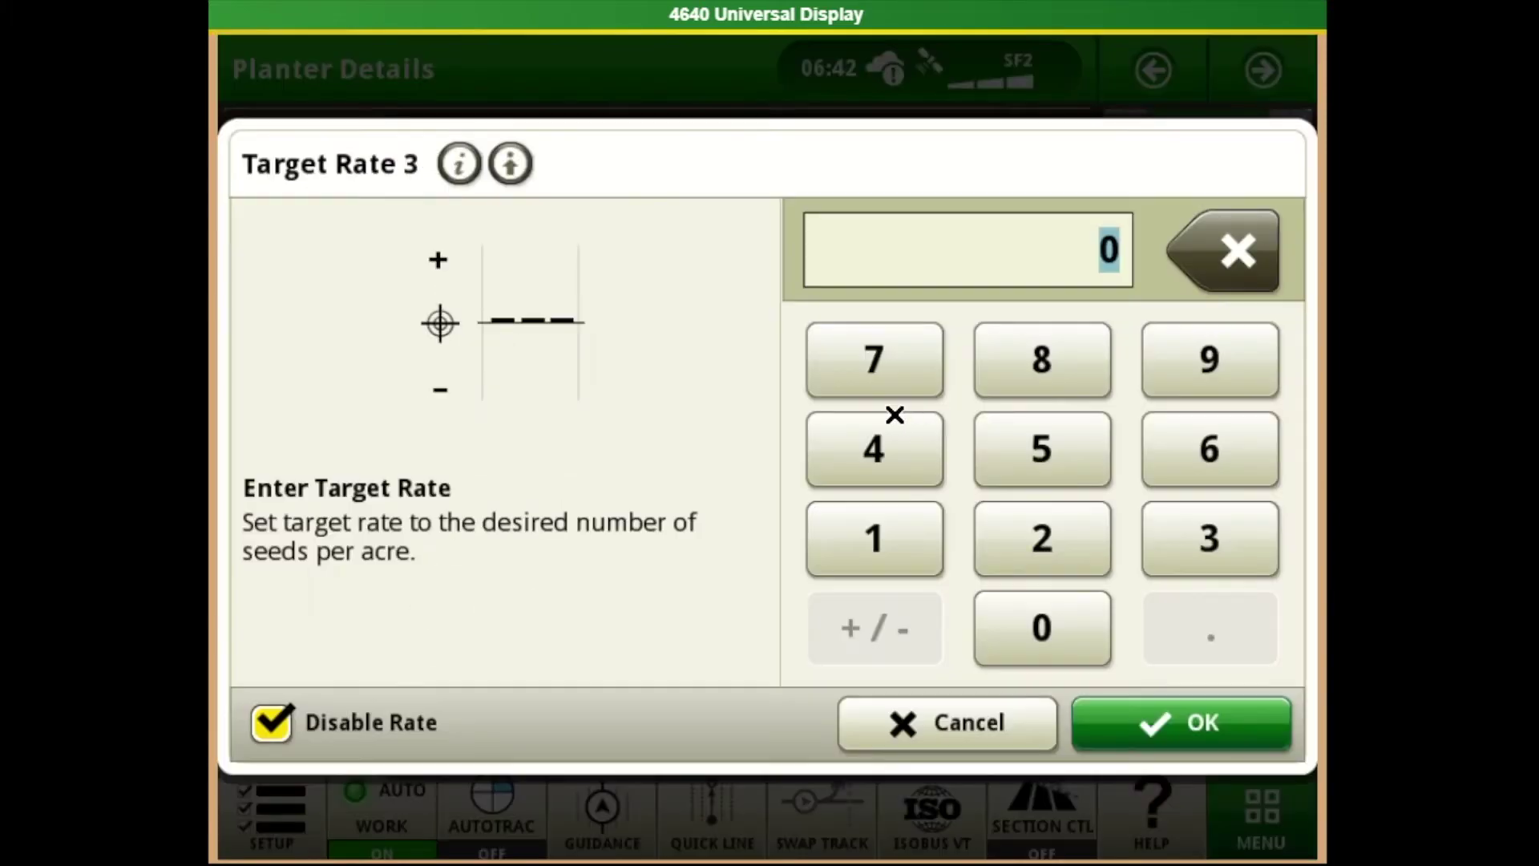
left_click(273, 721)
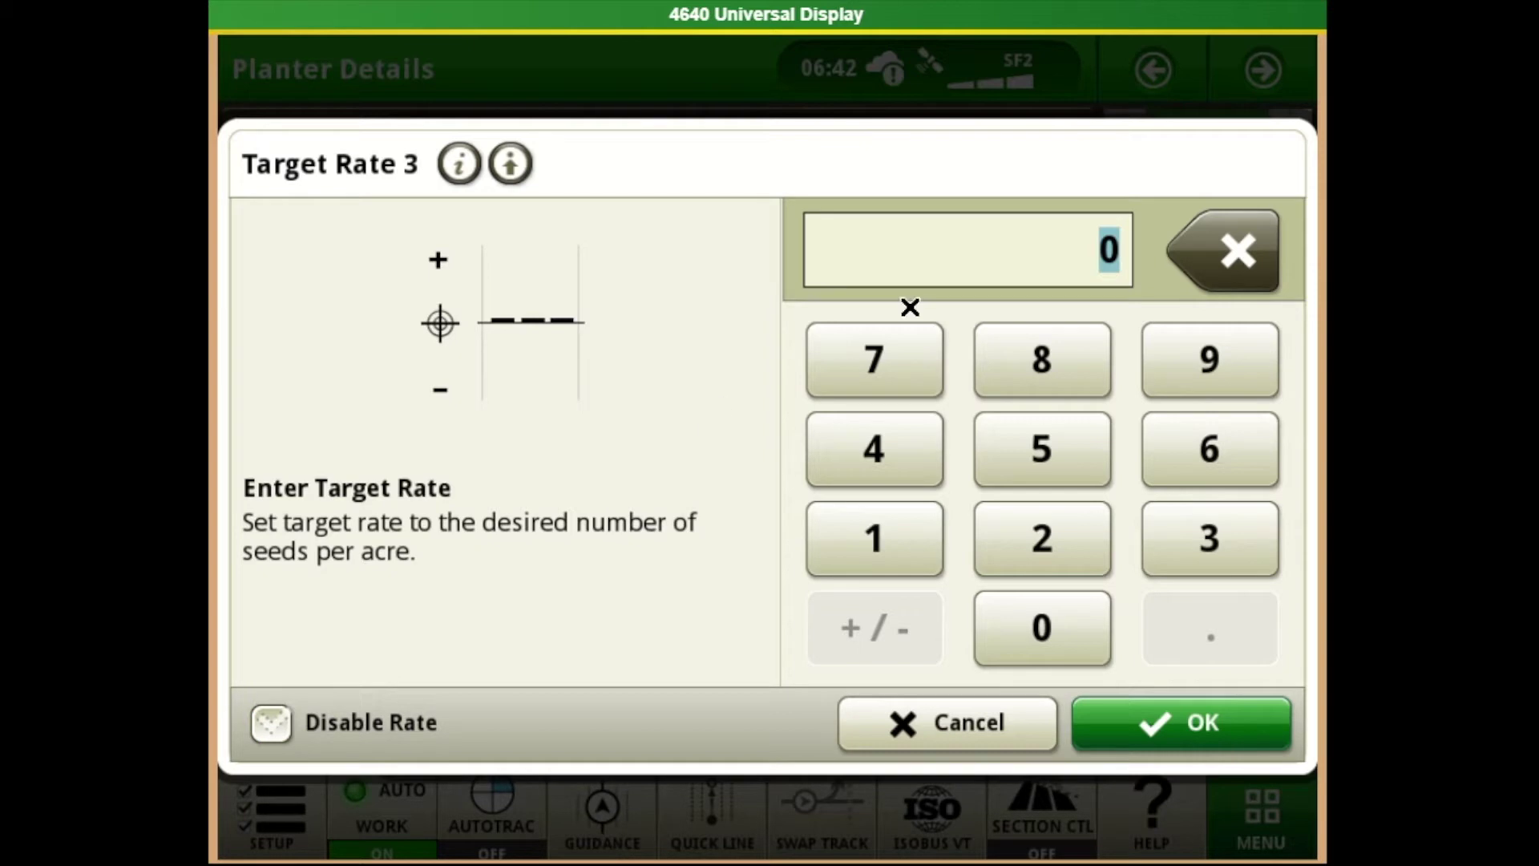
left_click(1042, 537)
left_click(1042, 449)
left_click(1042, 628)
left_click(1042, 627)
left_click(1042, 628)
left_click(1195, 735)
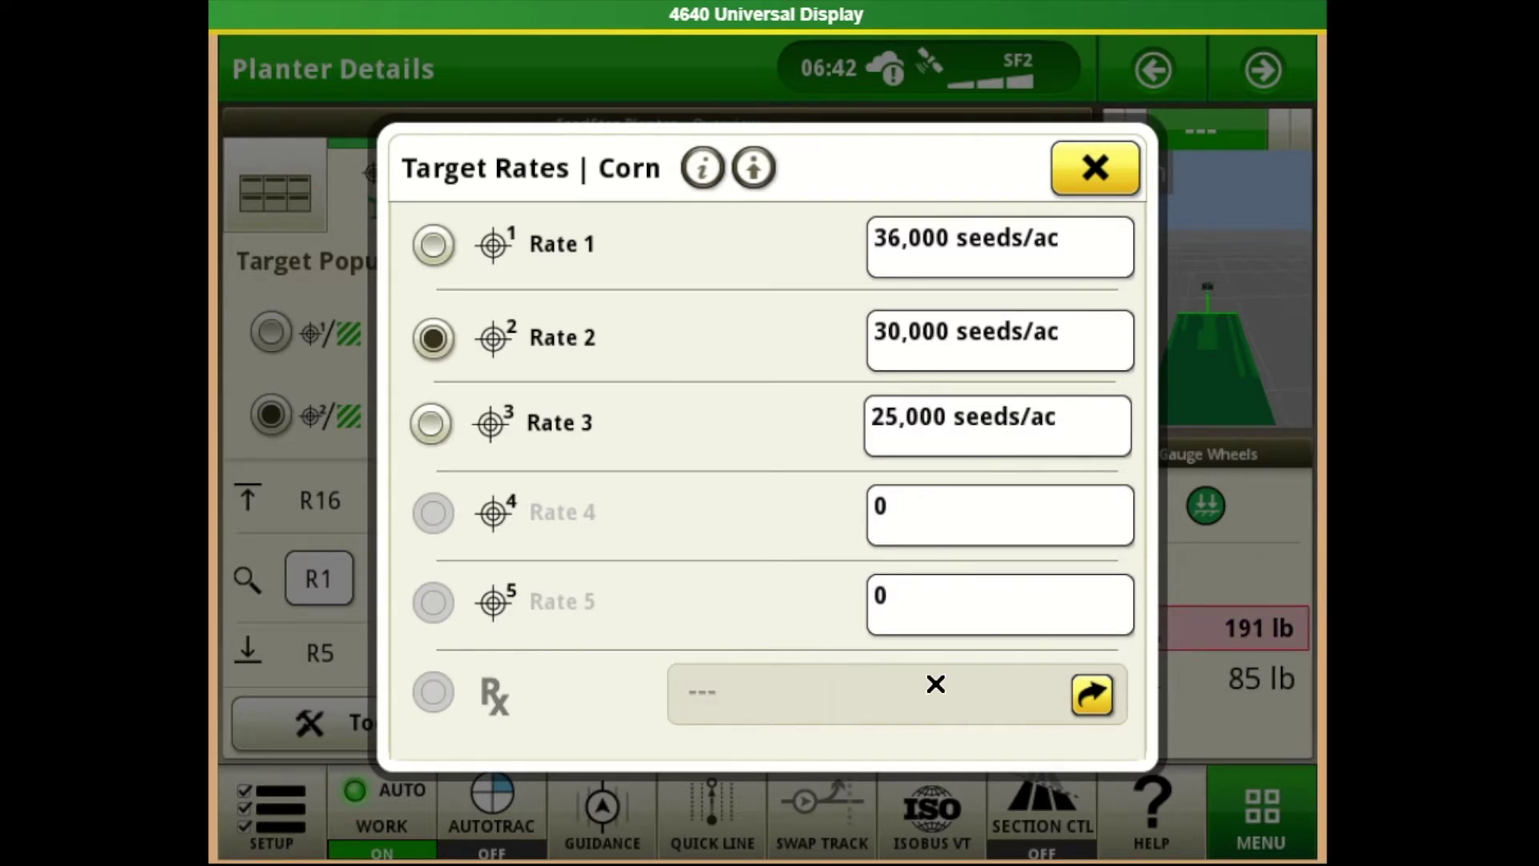
left_click(1087, 165)
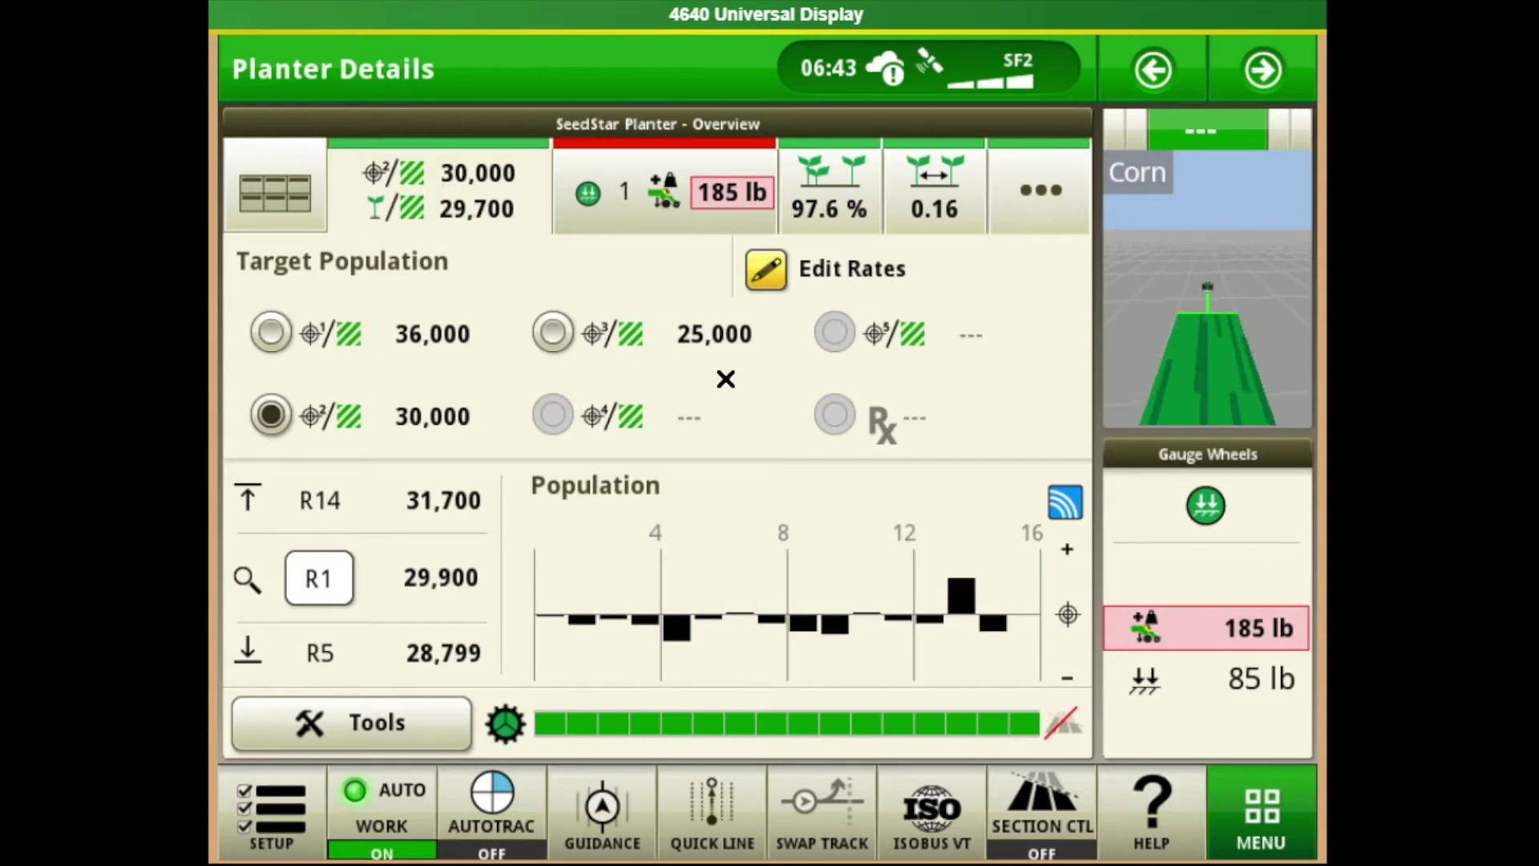
- Activate the 25,000 seeds/ac Rate 3 target and go back to the six-tile overview
left_click(553, 332)
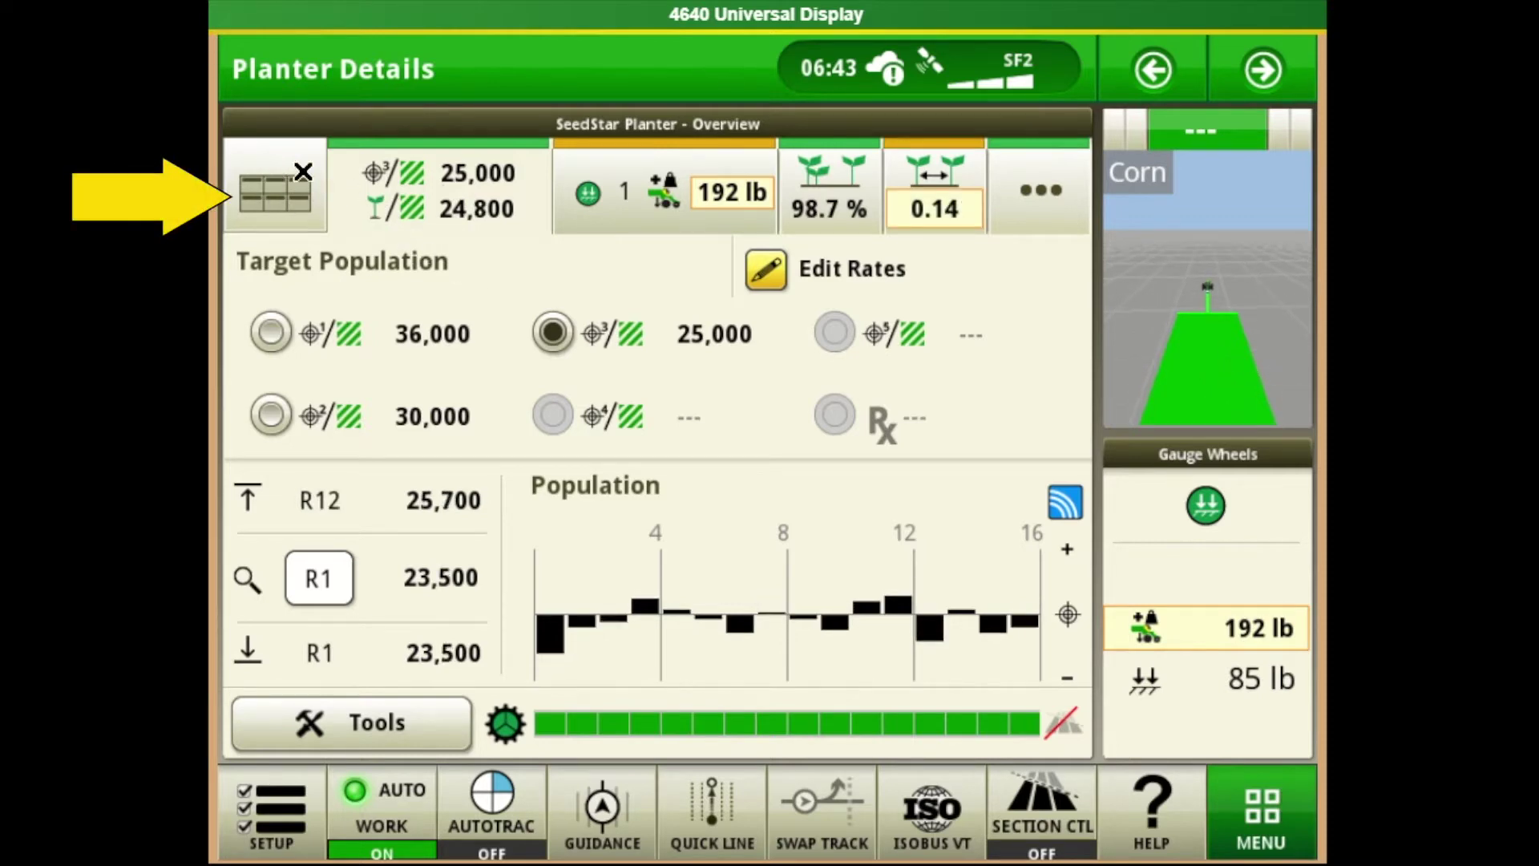
left_click(271, 194)
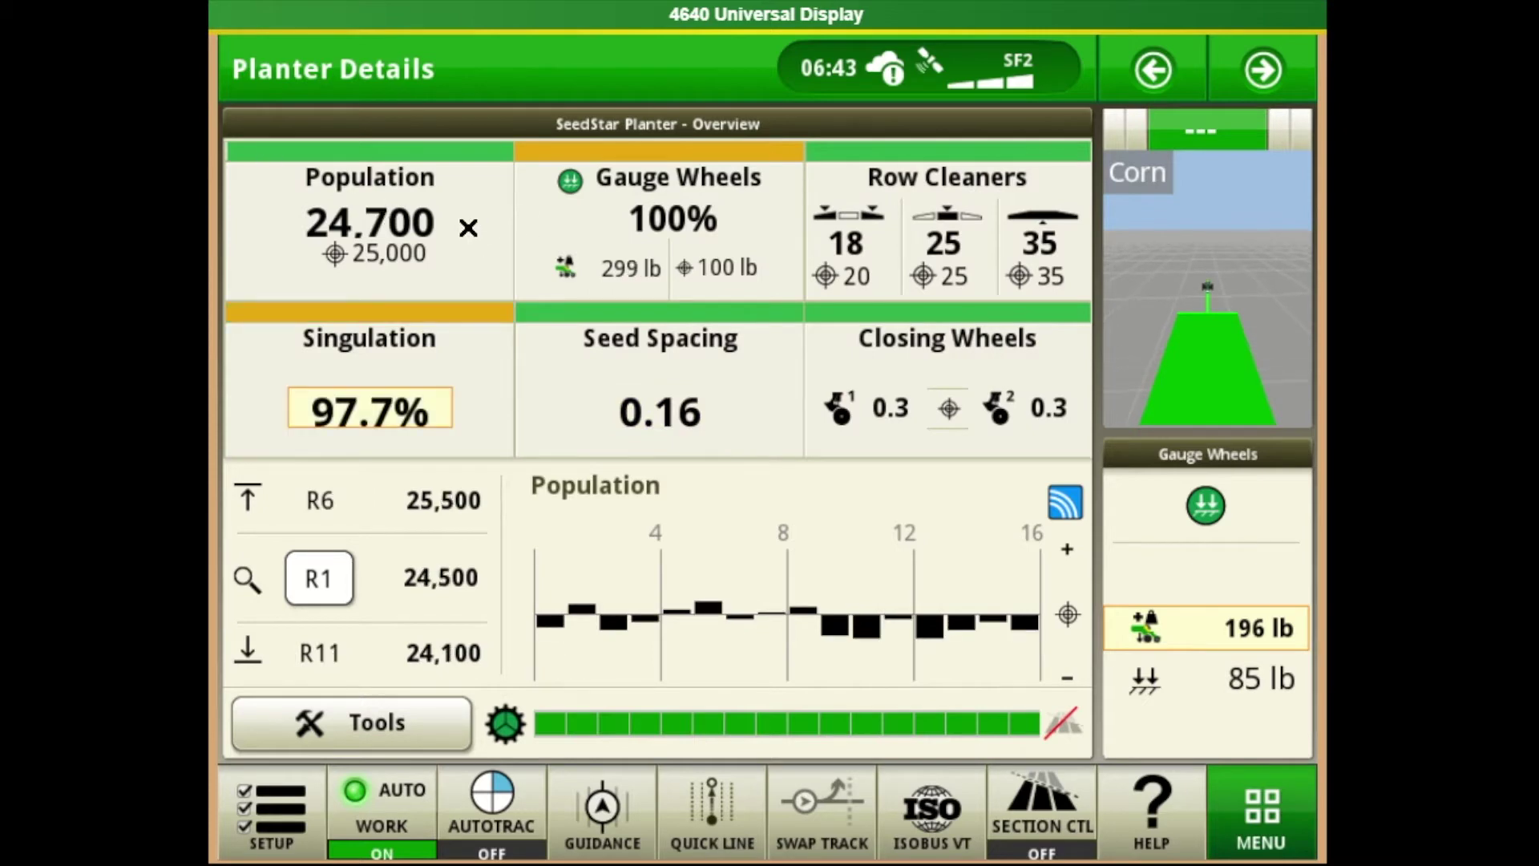
- Review the gauge wheels' per-row down force margin, then return to the ground contact view
left_click(729, 233)
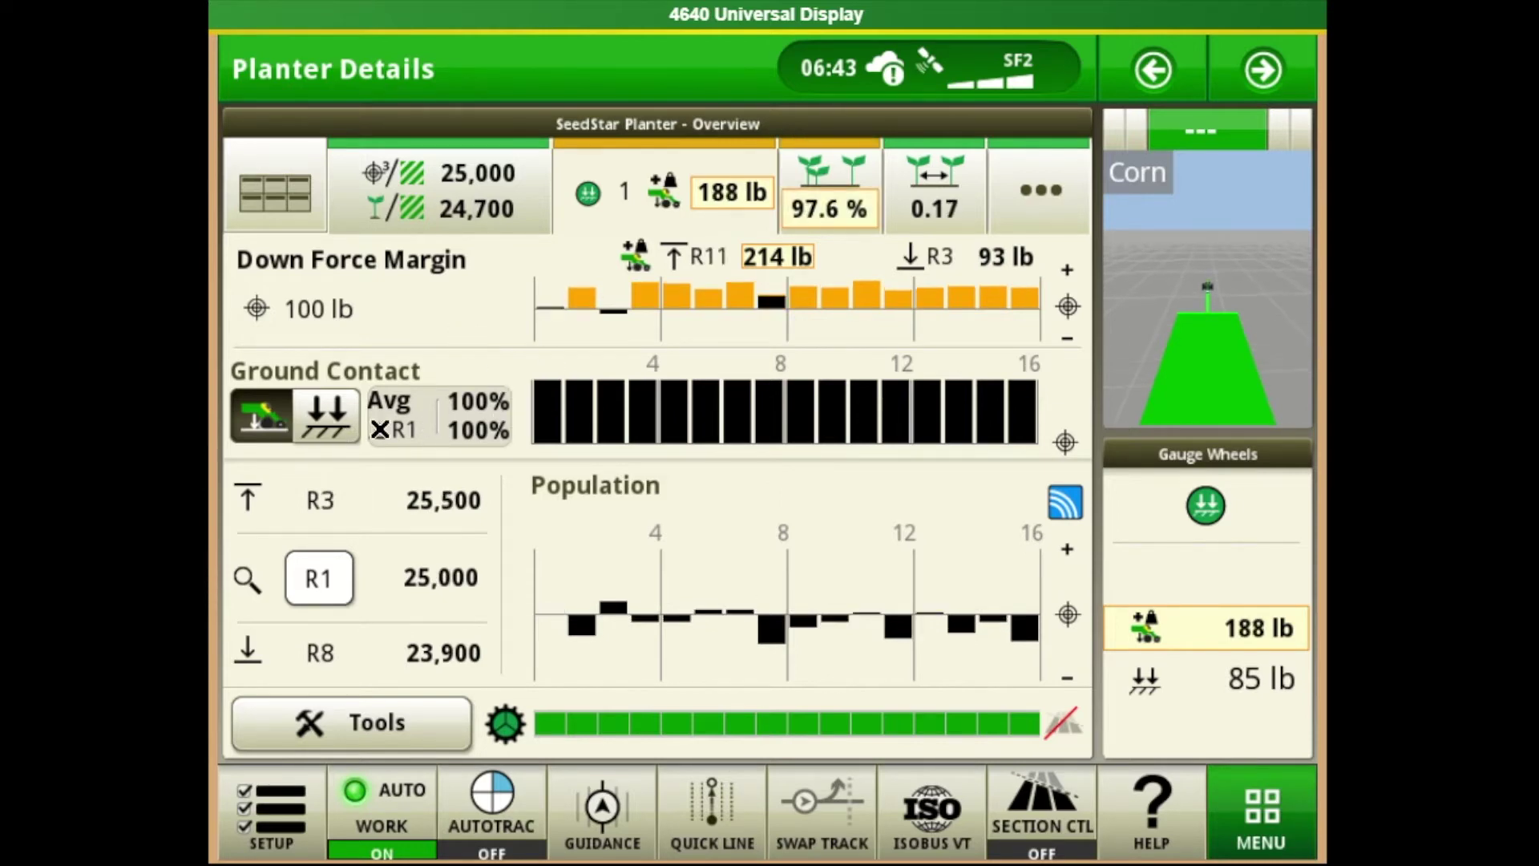
left_click(346, 431)
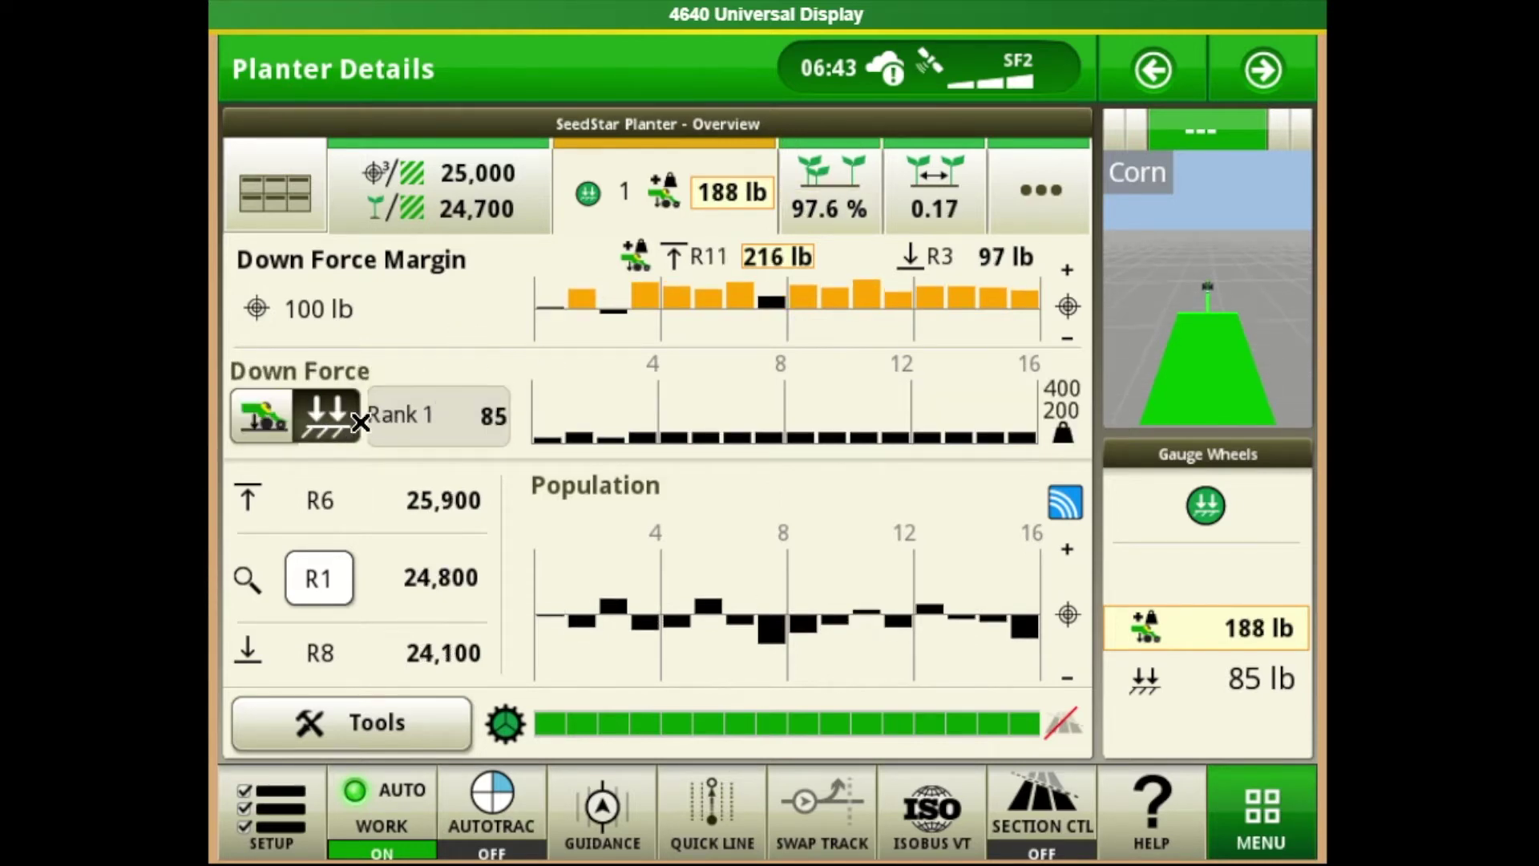
left_click(263, 425)
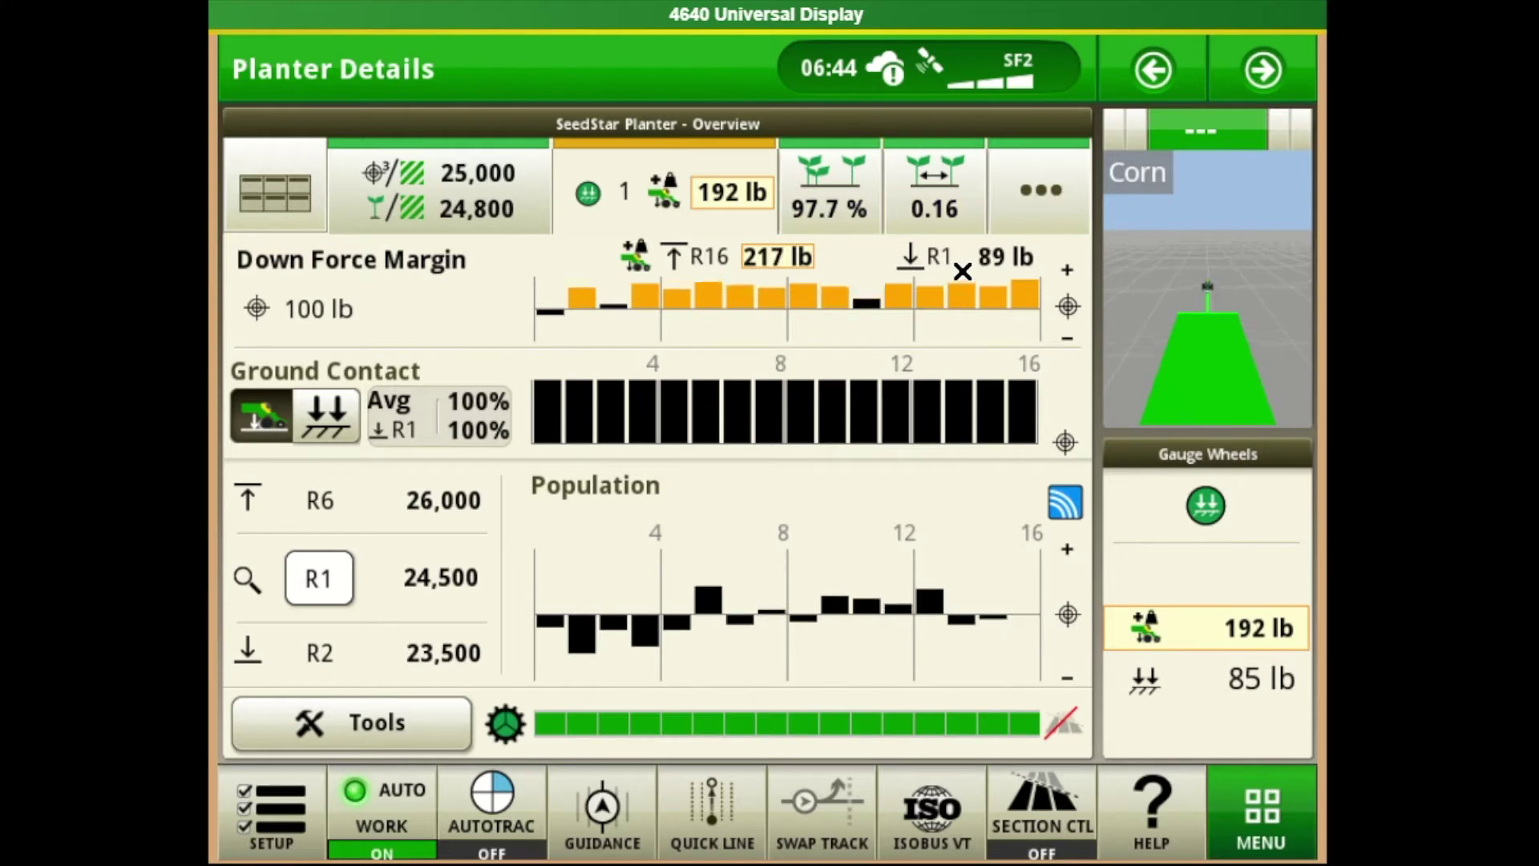
- Leave the gauge wheel details for the six-tile planter overview
left_click(282, 192)
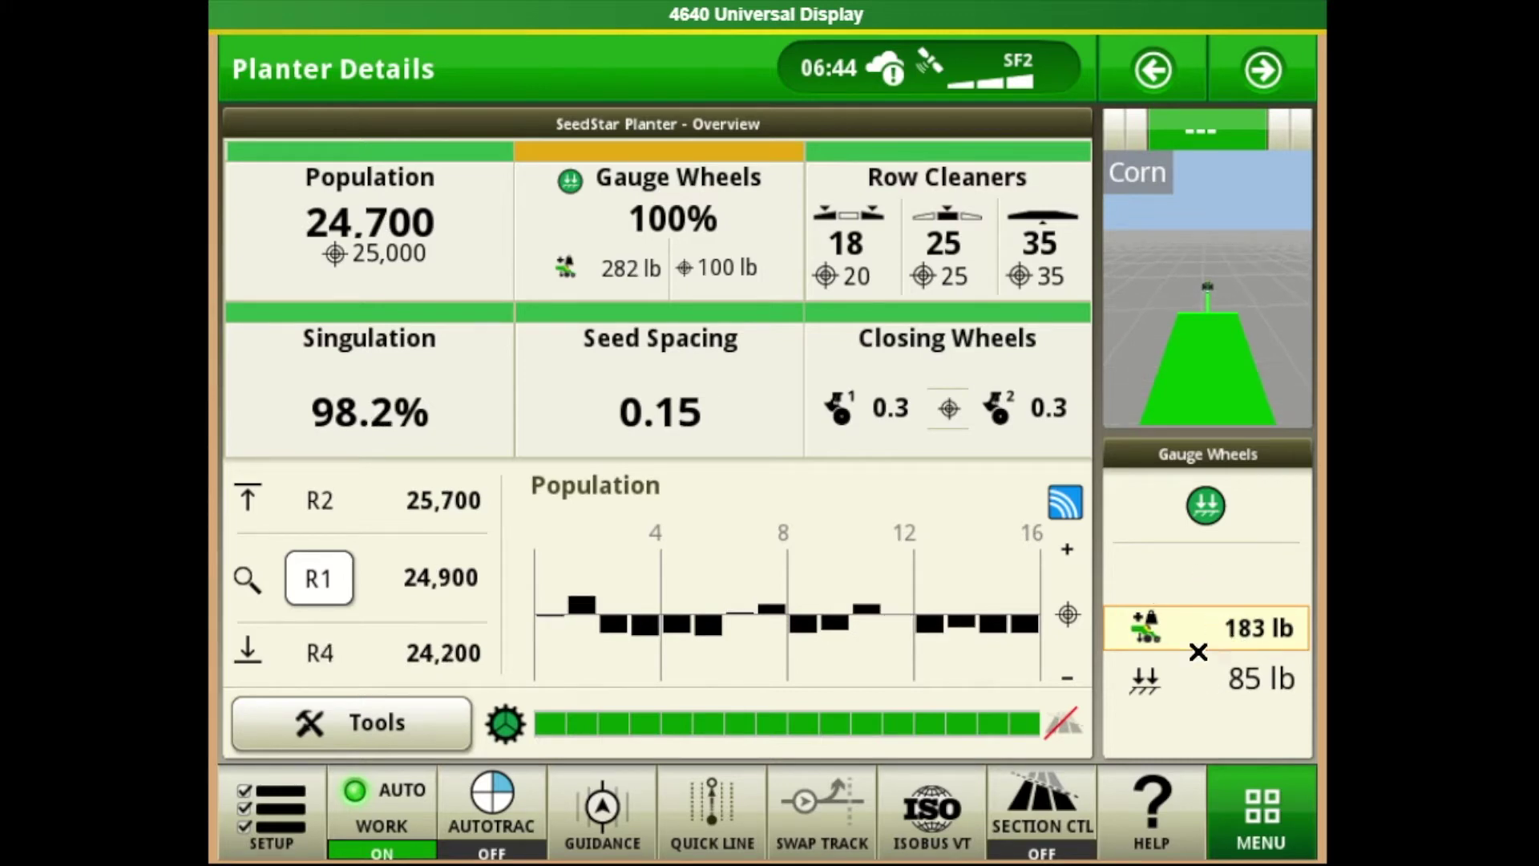
- Raise the gauge wheel downforce target from 90 lb to 110 lb
left_click(1215, 623)
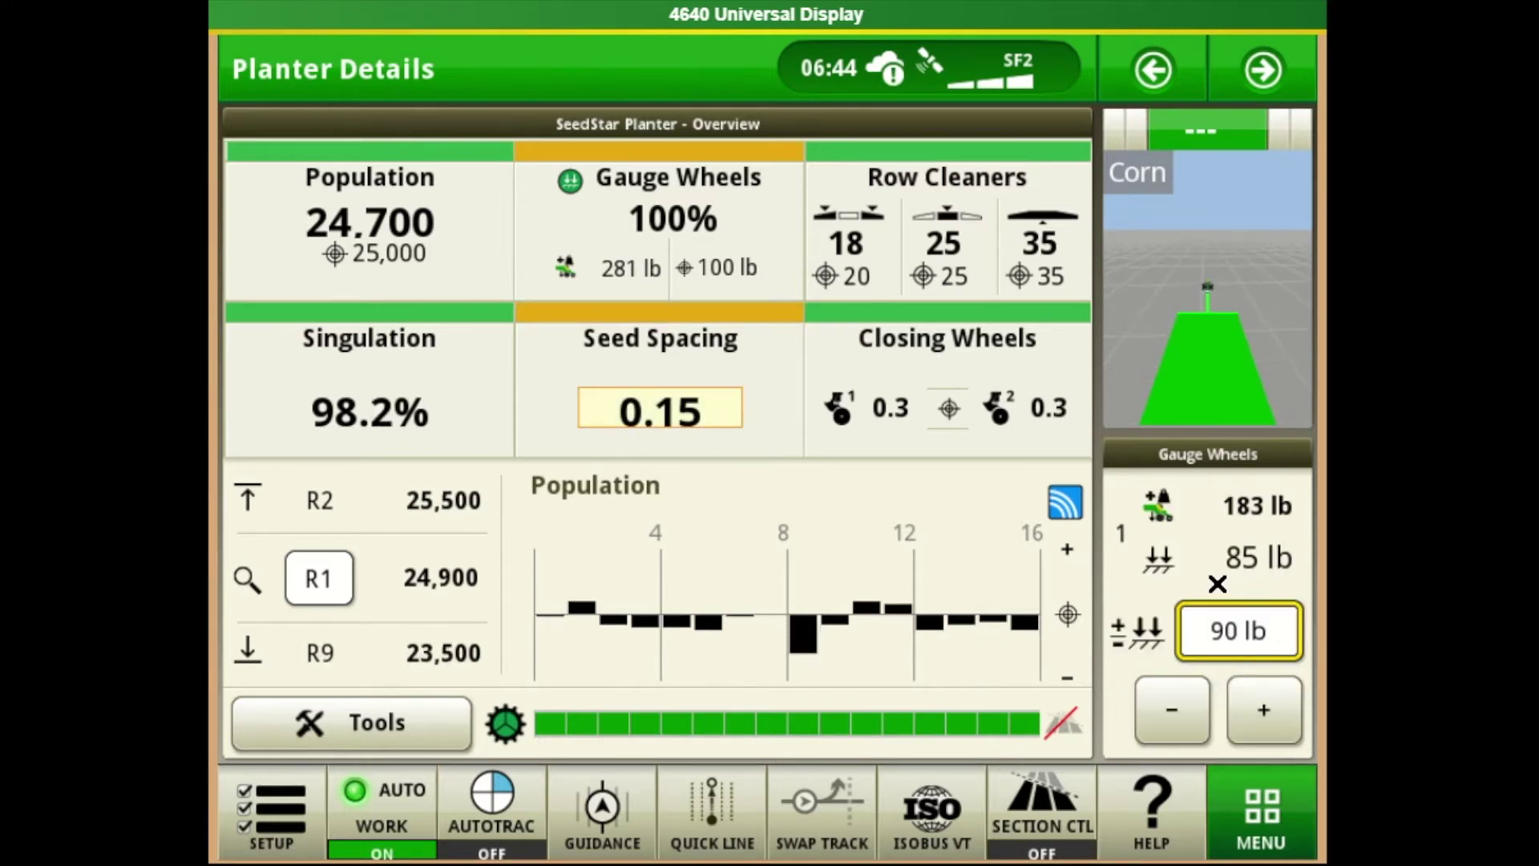
left_click(1211, 555)
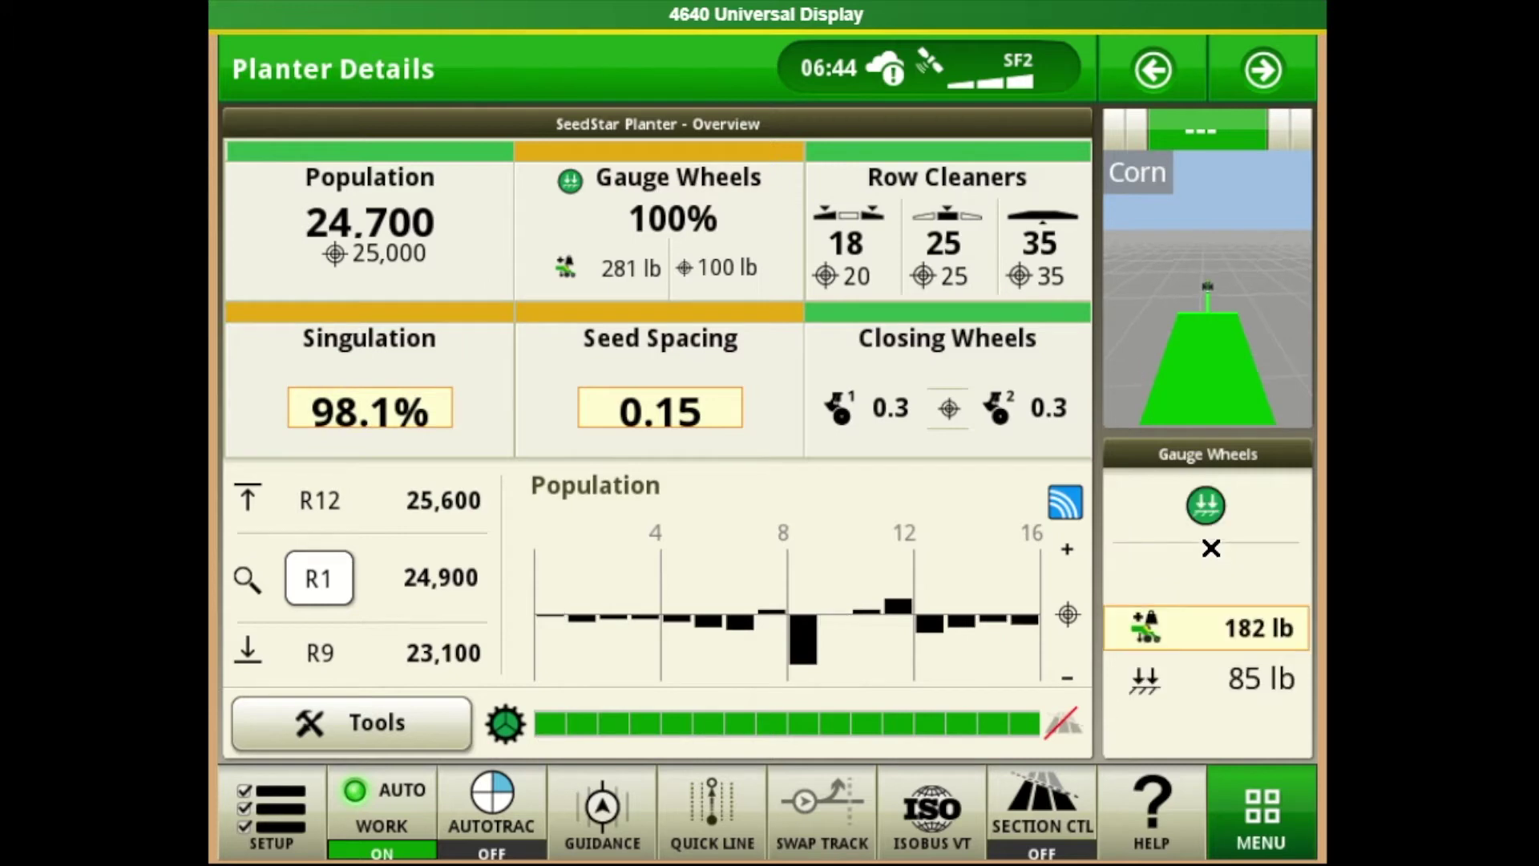
left_click(1230, 605)
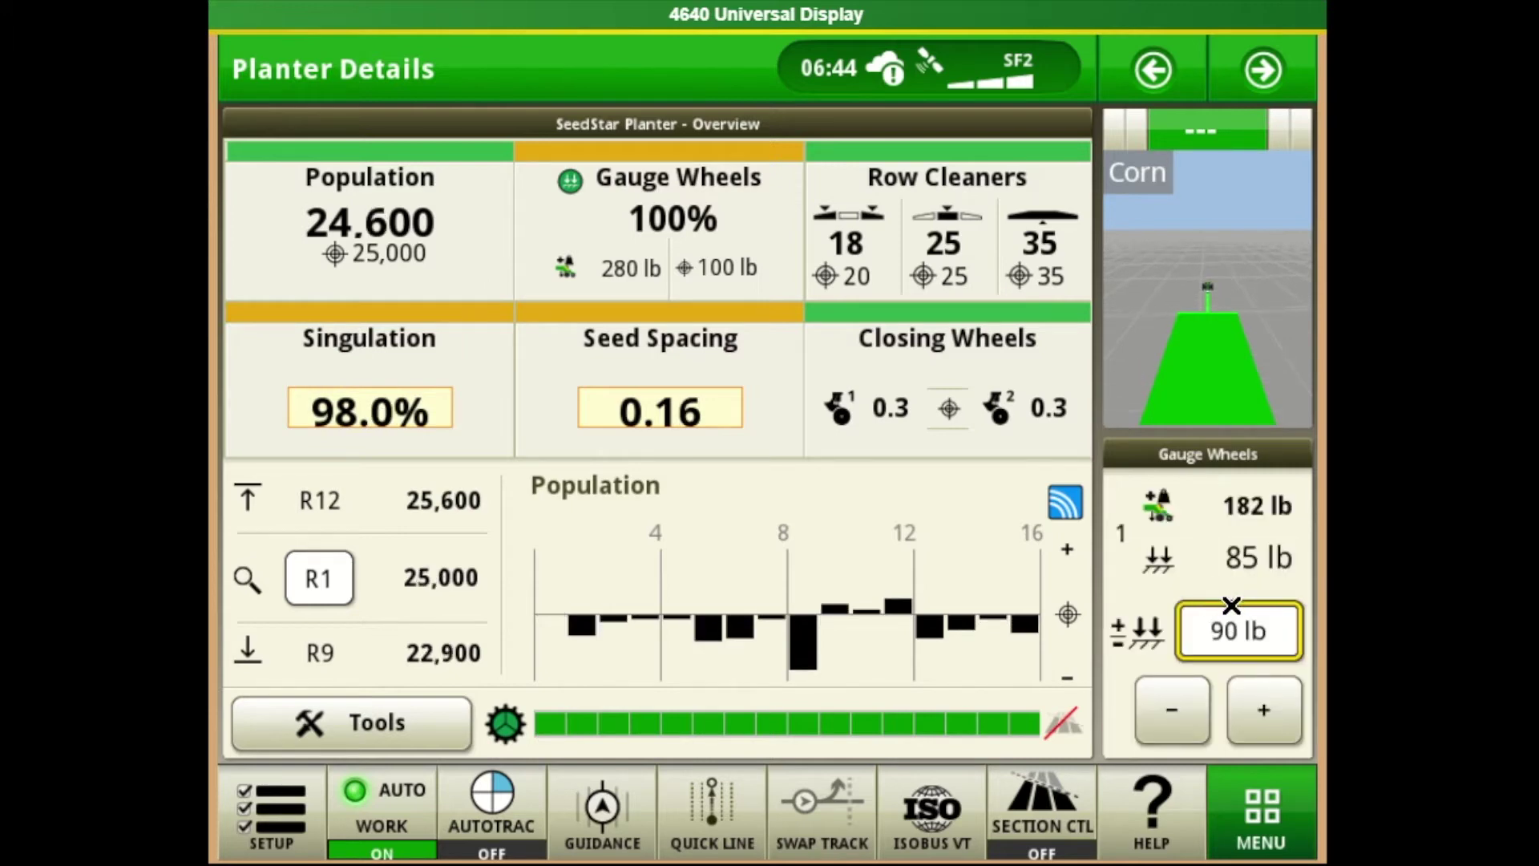
left_click(1208, 599)
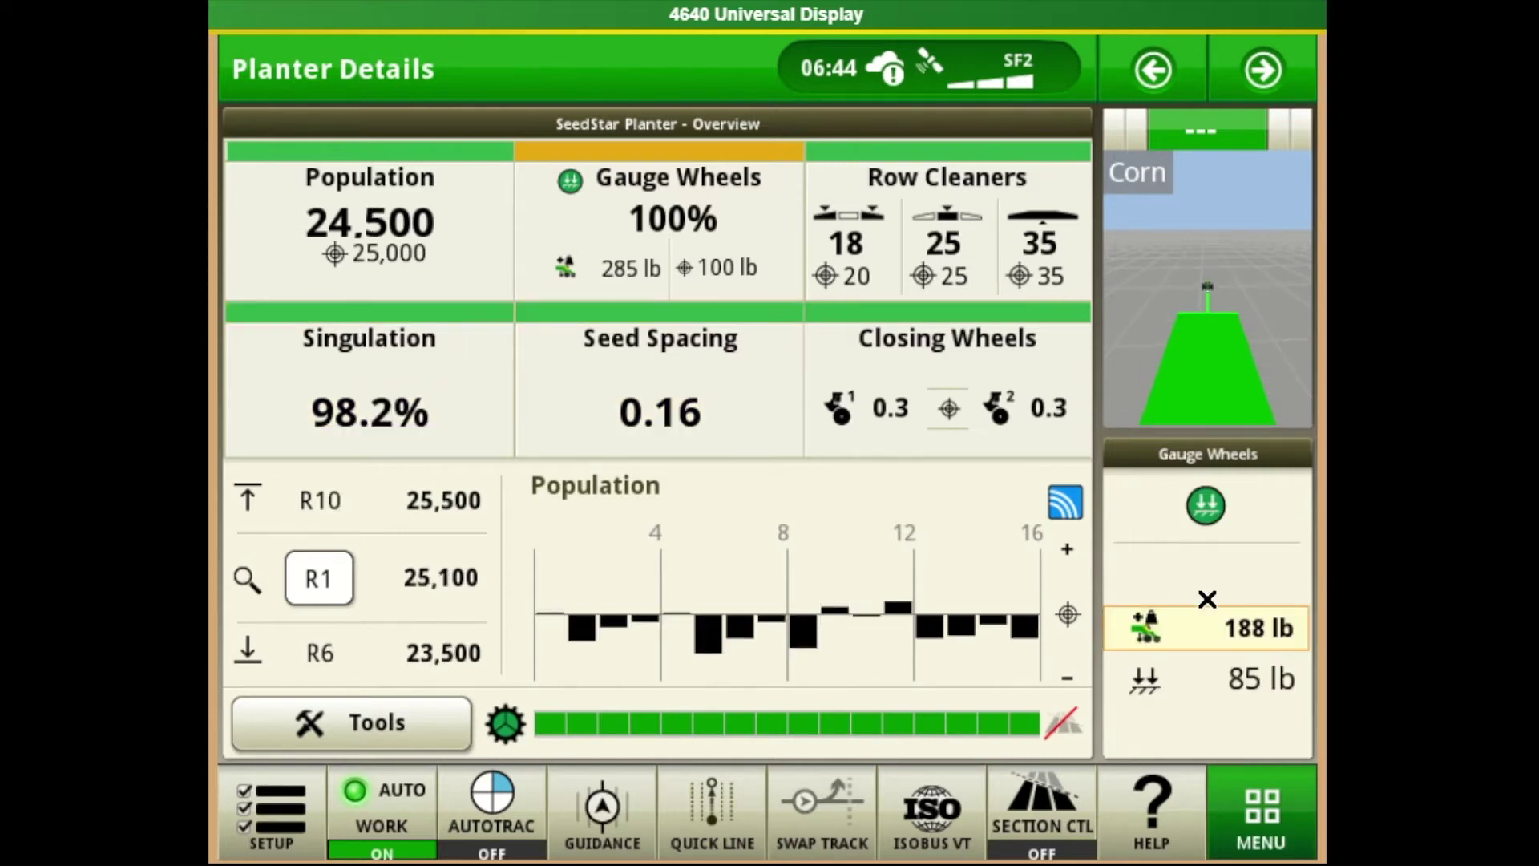
left_click(1231, 593)
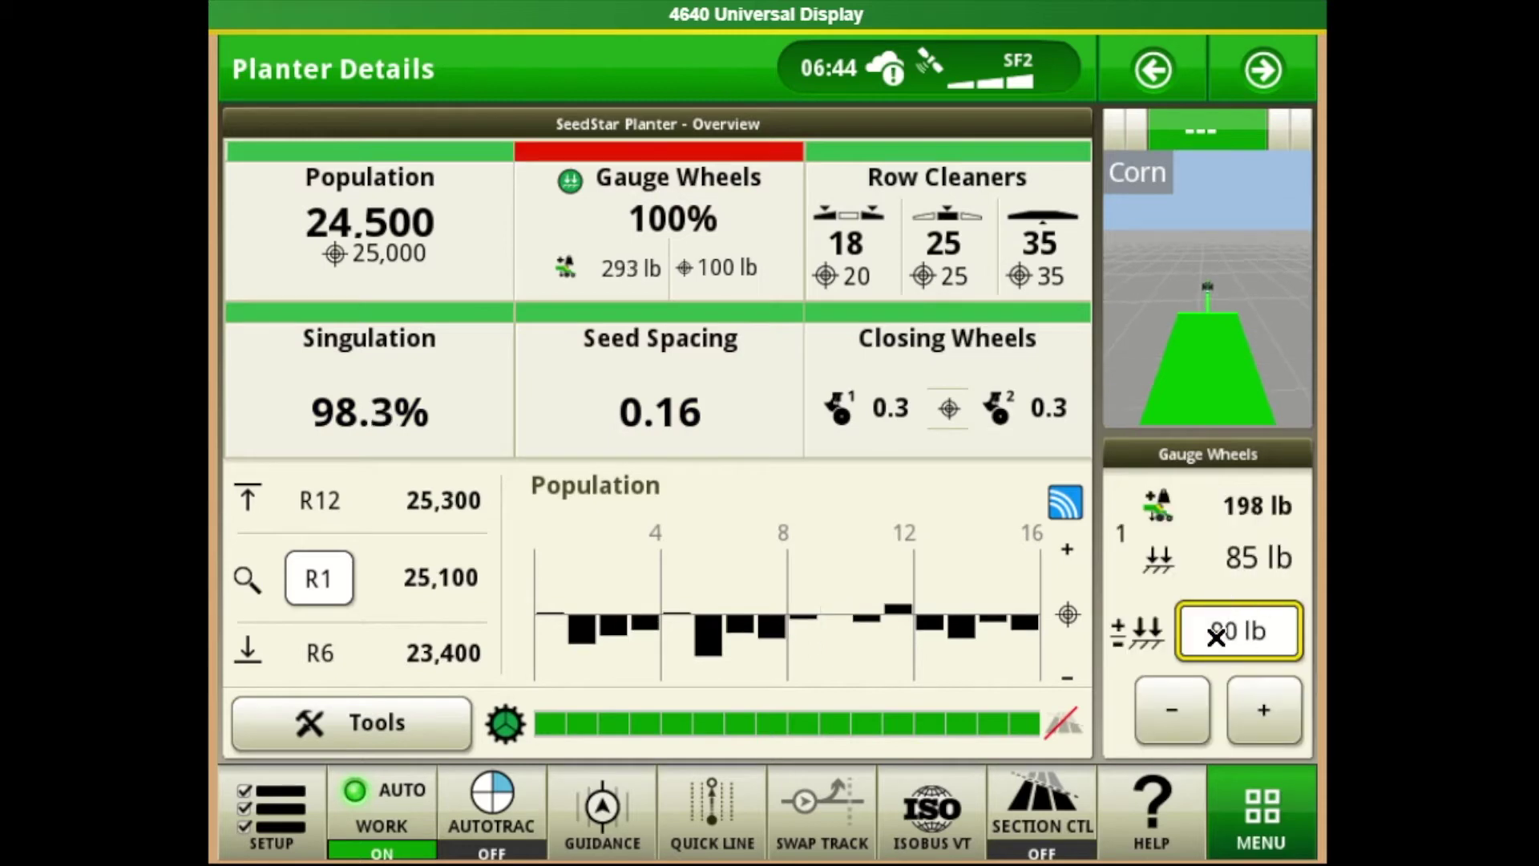
left_click(1265, 711)
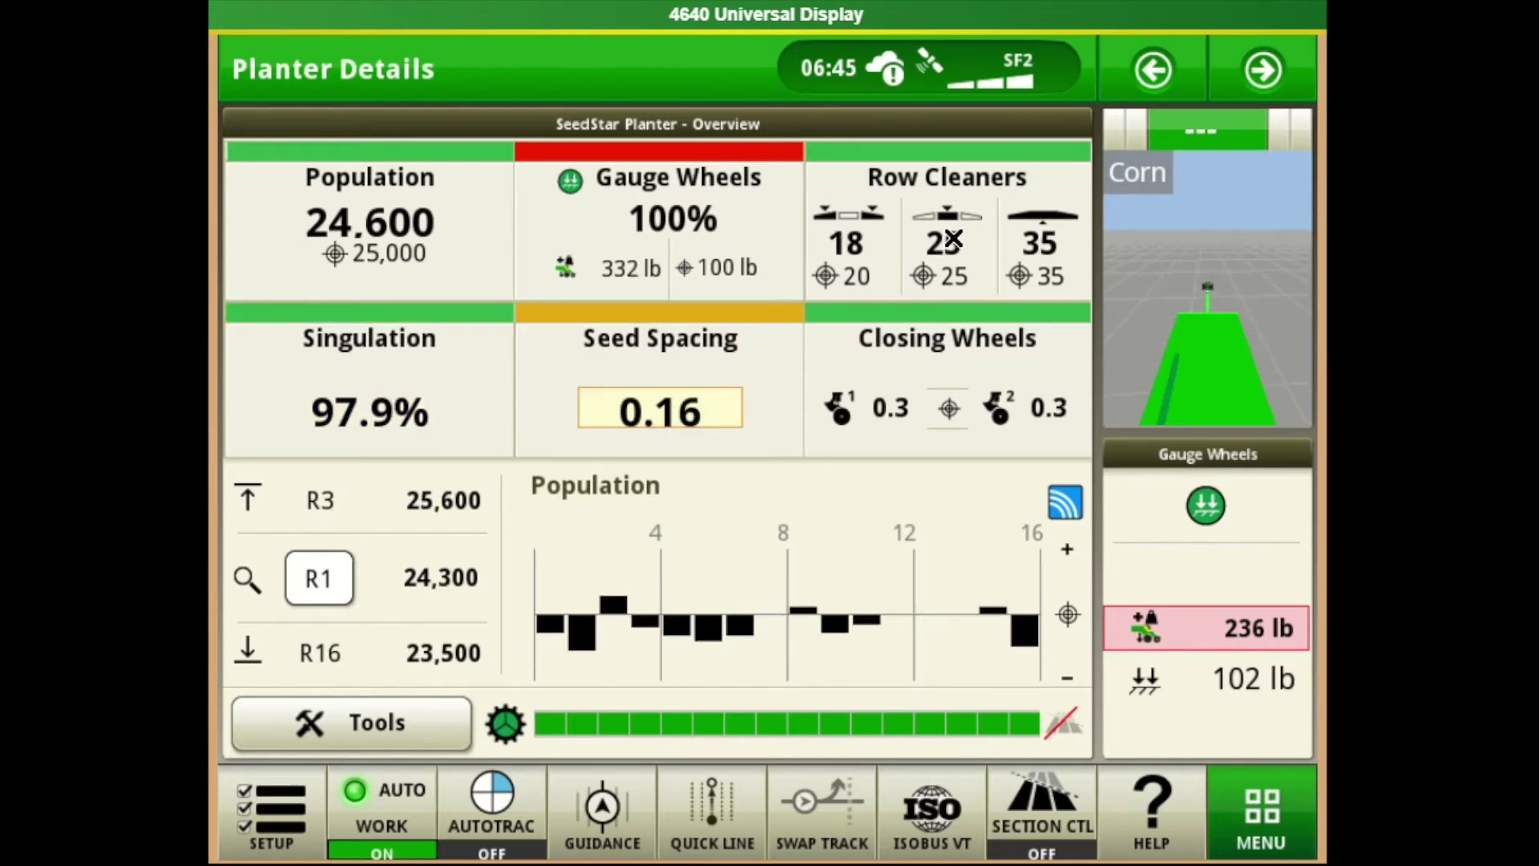
- Put the row cleaners on Preset 2 and view its Wings 30, Center 32, Up 35 psi settings
left_click(953, 238)
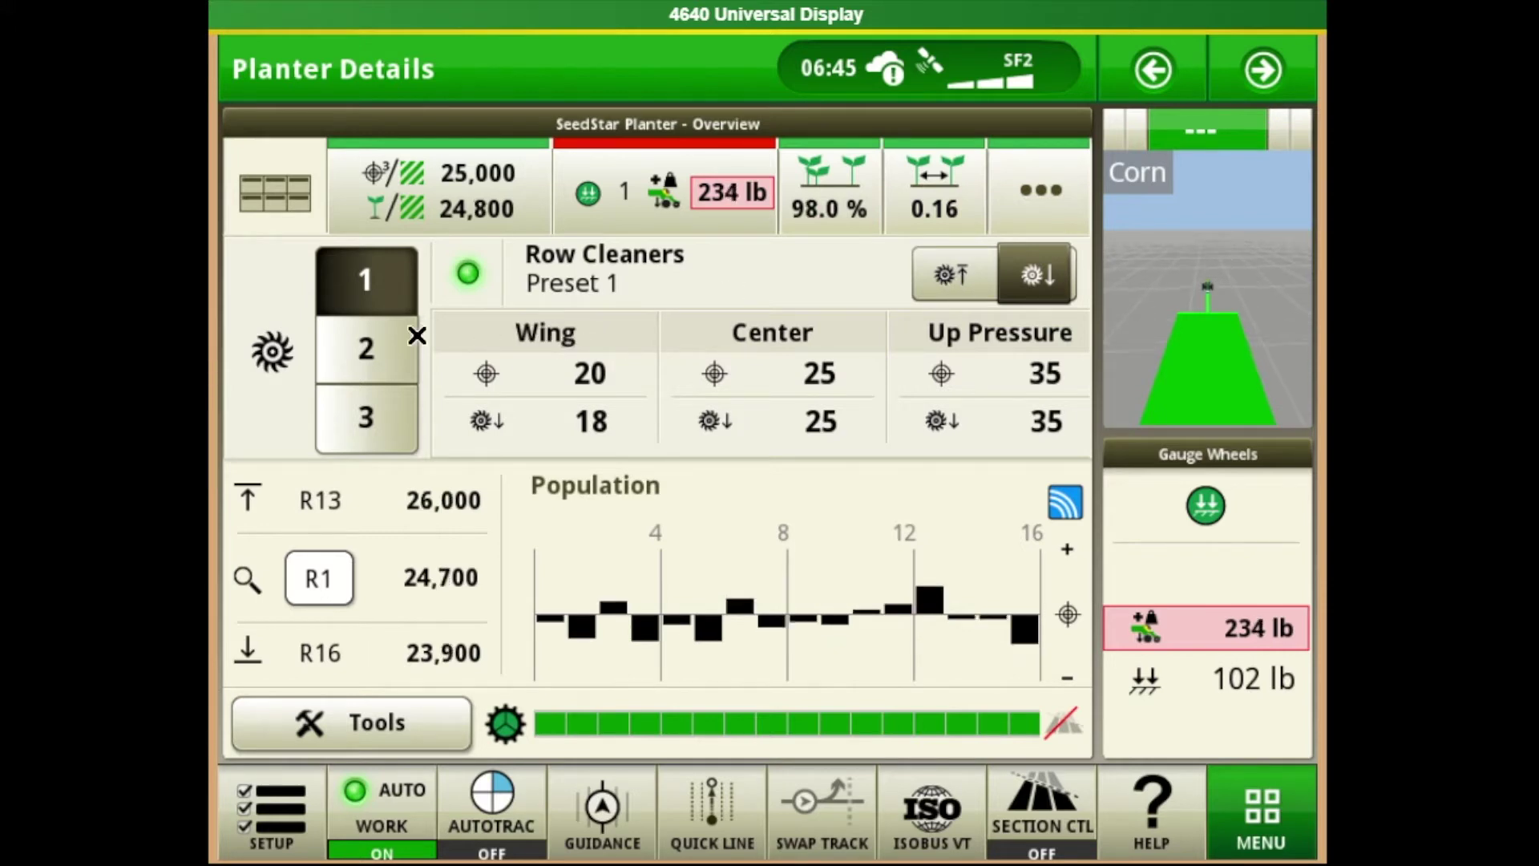
left_click(375, 348)
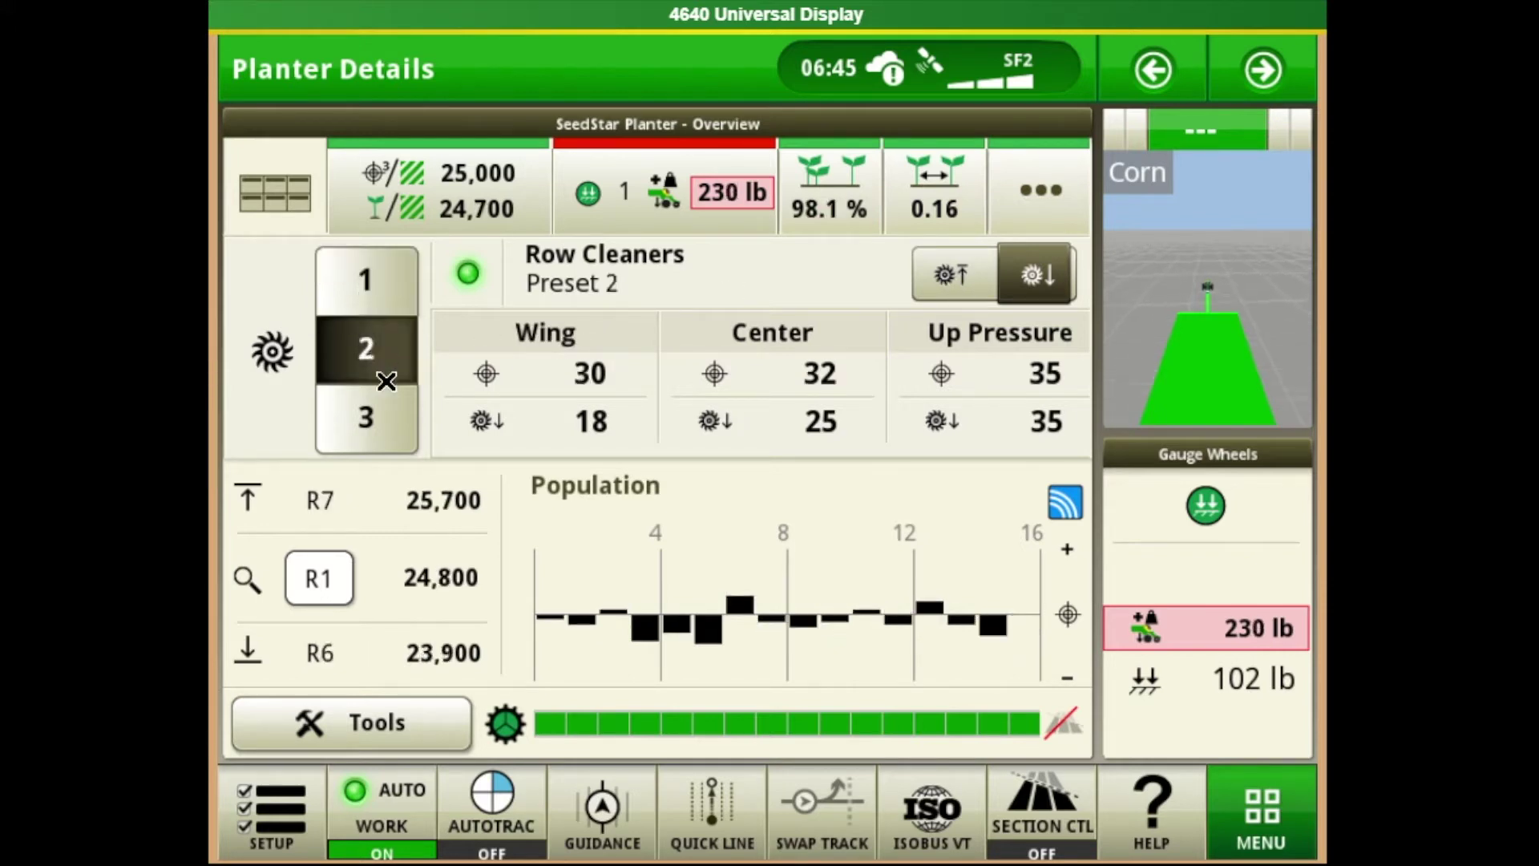
left_click(375, 412)
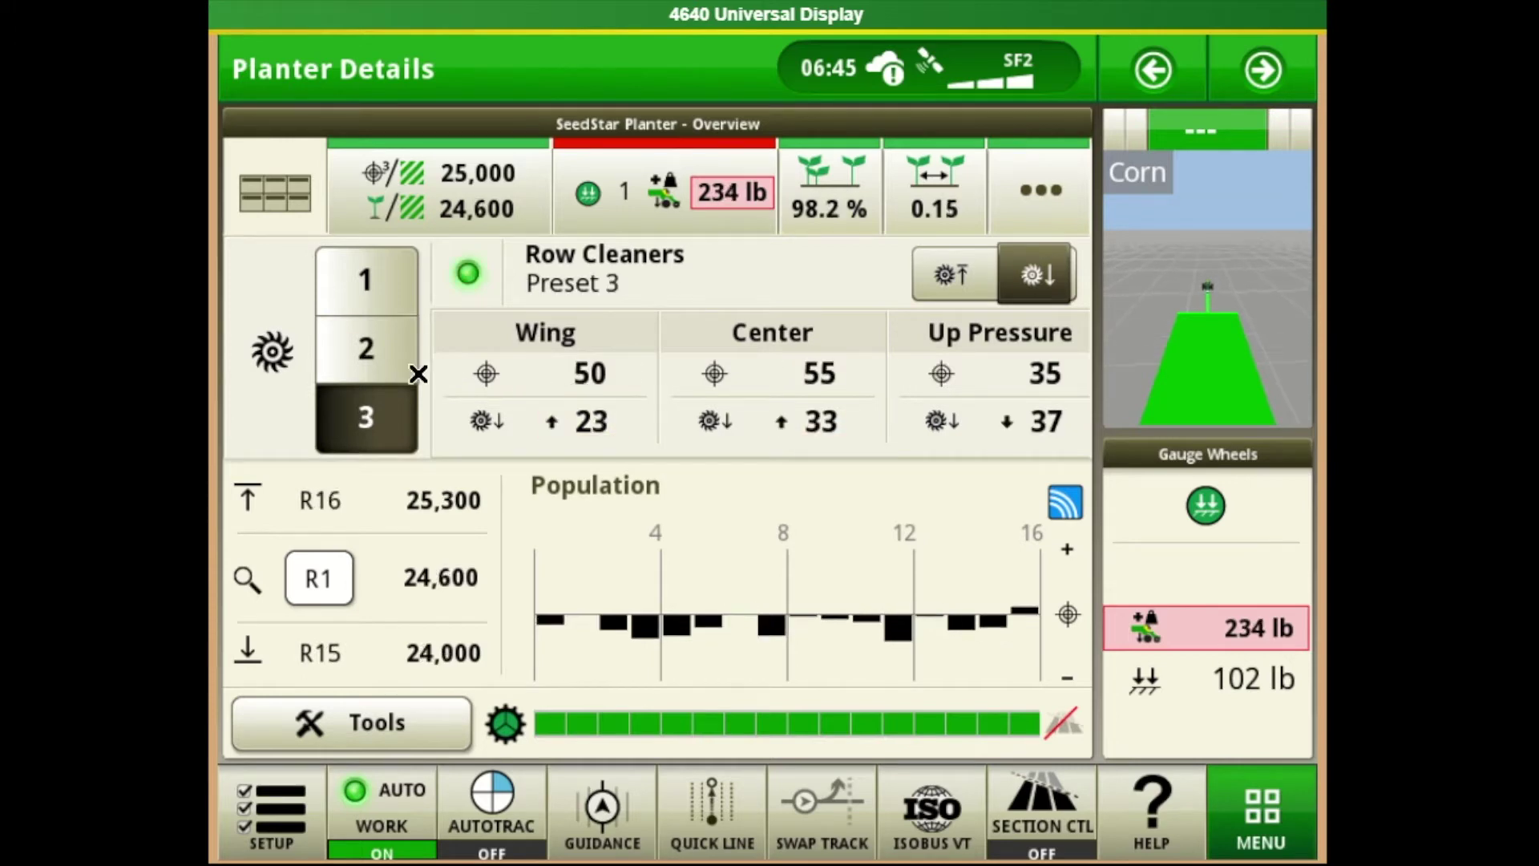
left_click(386, 348)
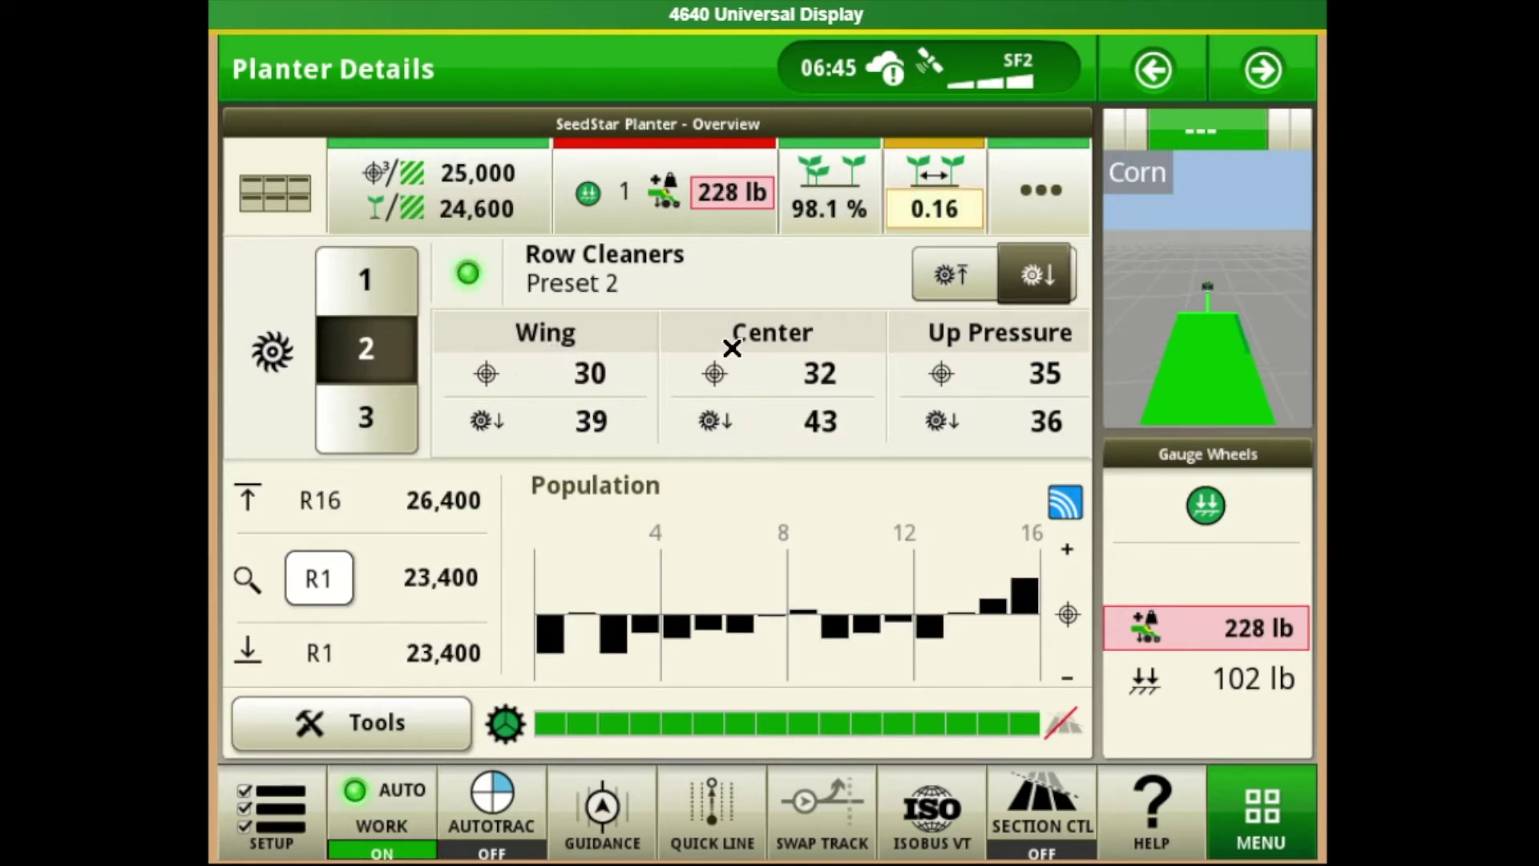
left_click(576, 350)
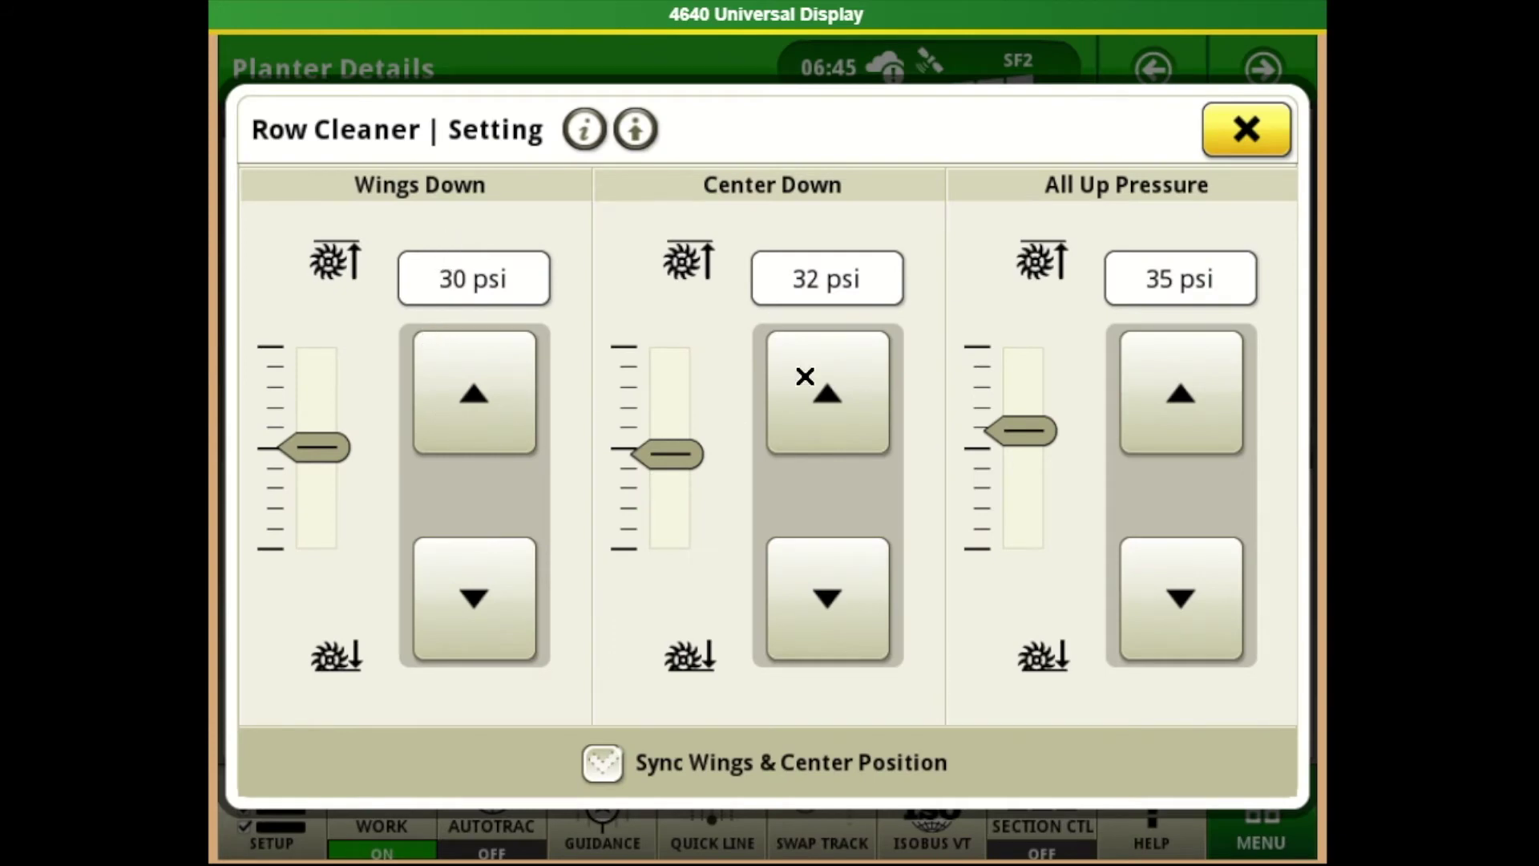
- Sync the Preset 2 wing and center row-cleaner down pressure at 35 psi
left_click(614, 767)
left_click(569, 438)
left_click(562, 620)
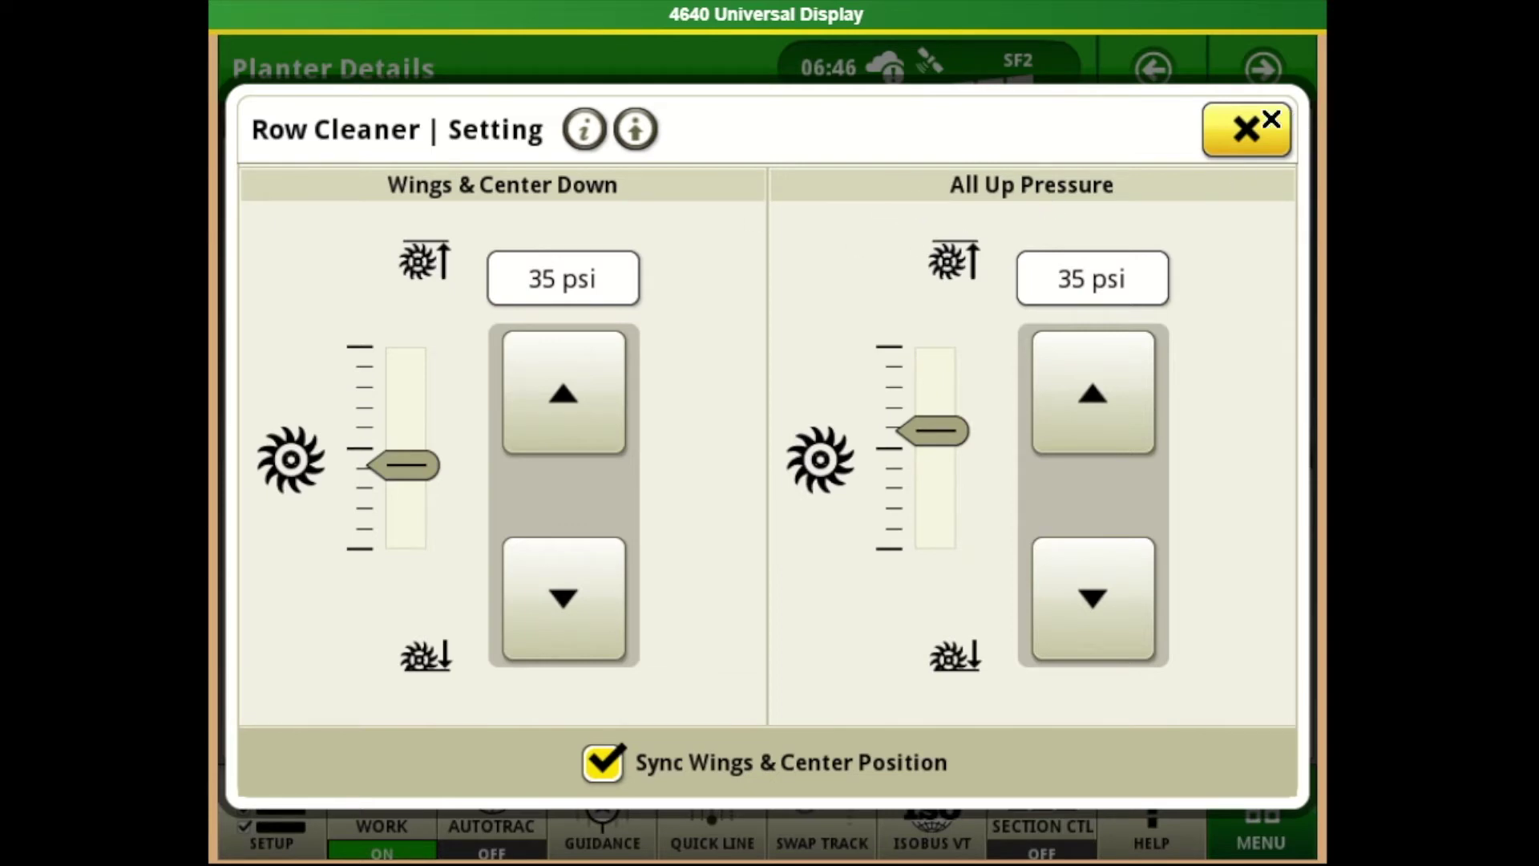
left_click(1246, 128)
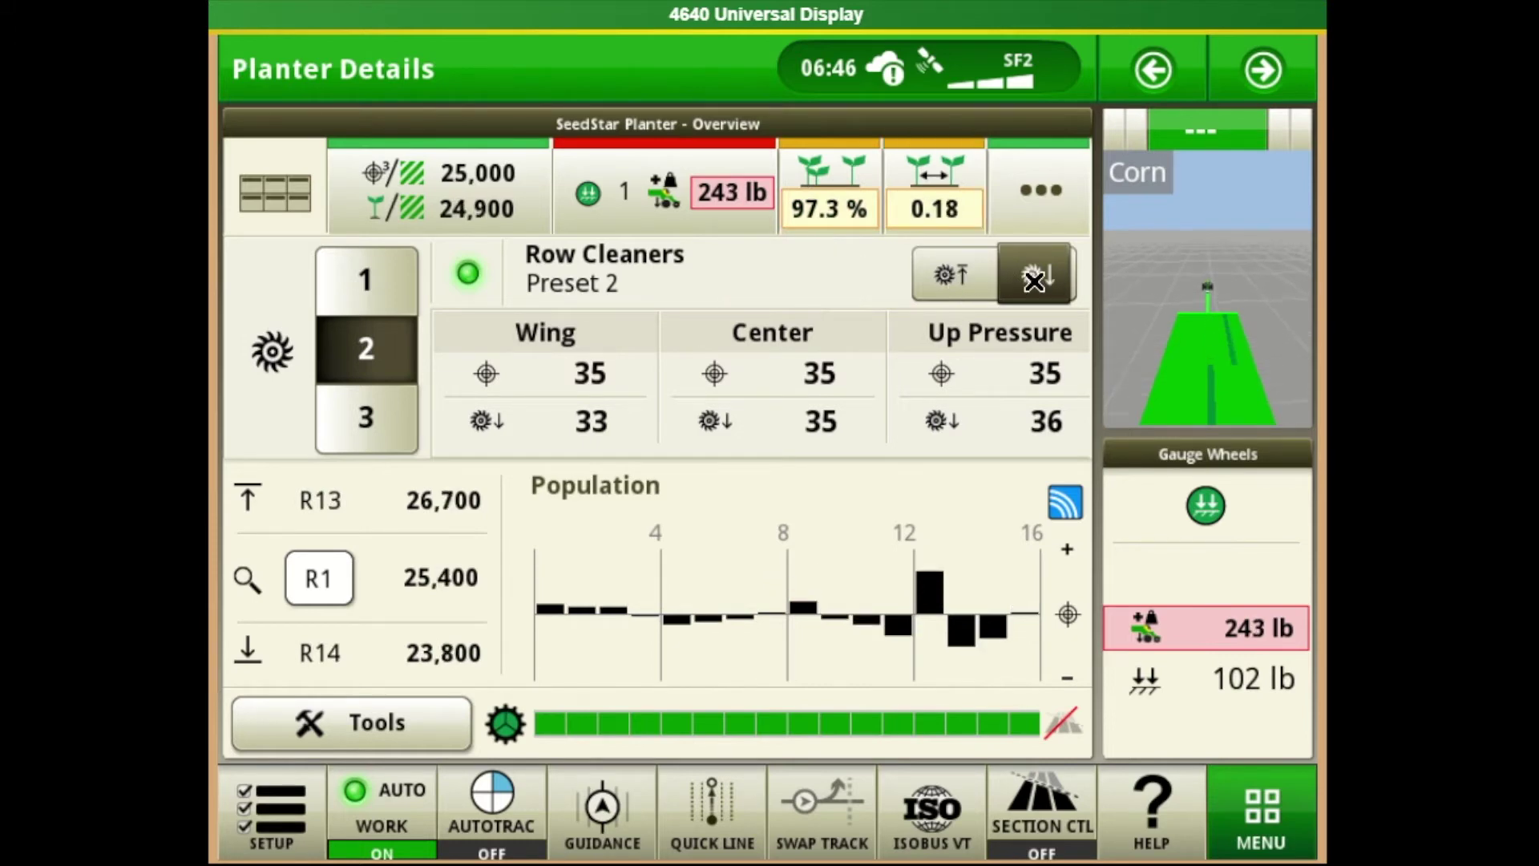
left_click(956, 278)
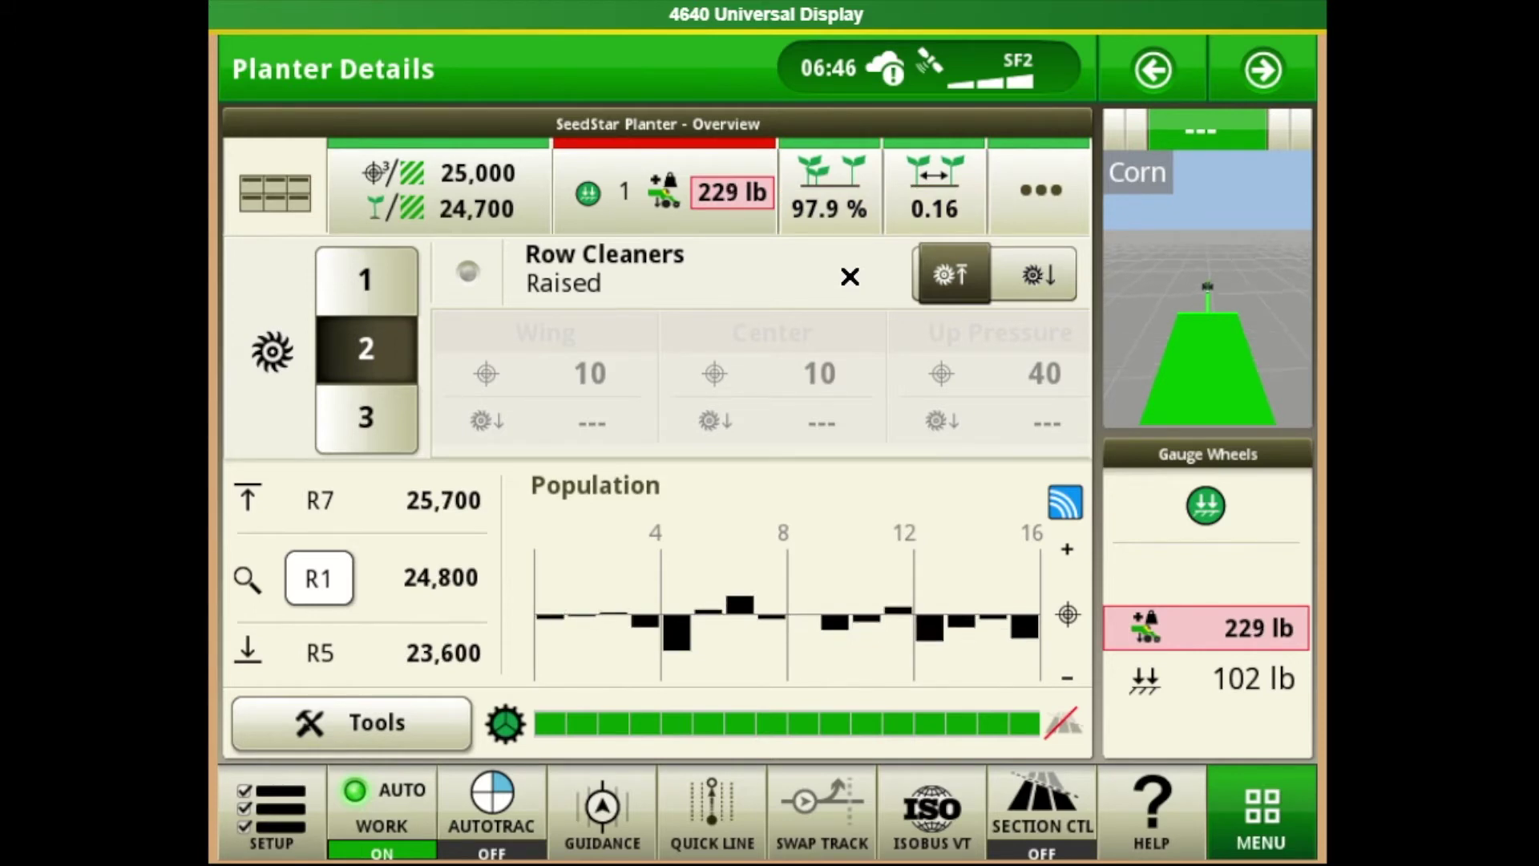
left_click(1052, 281)
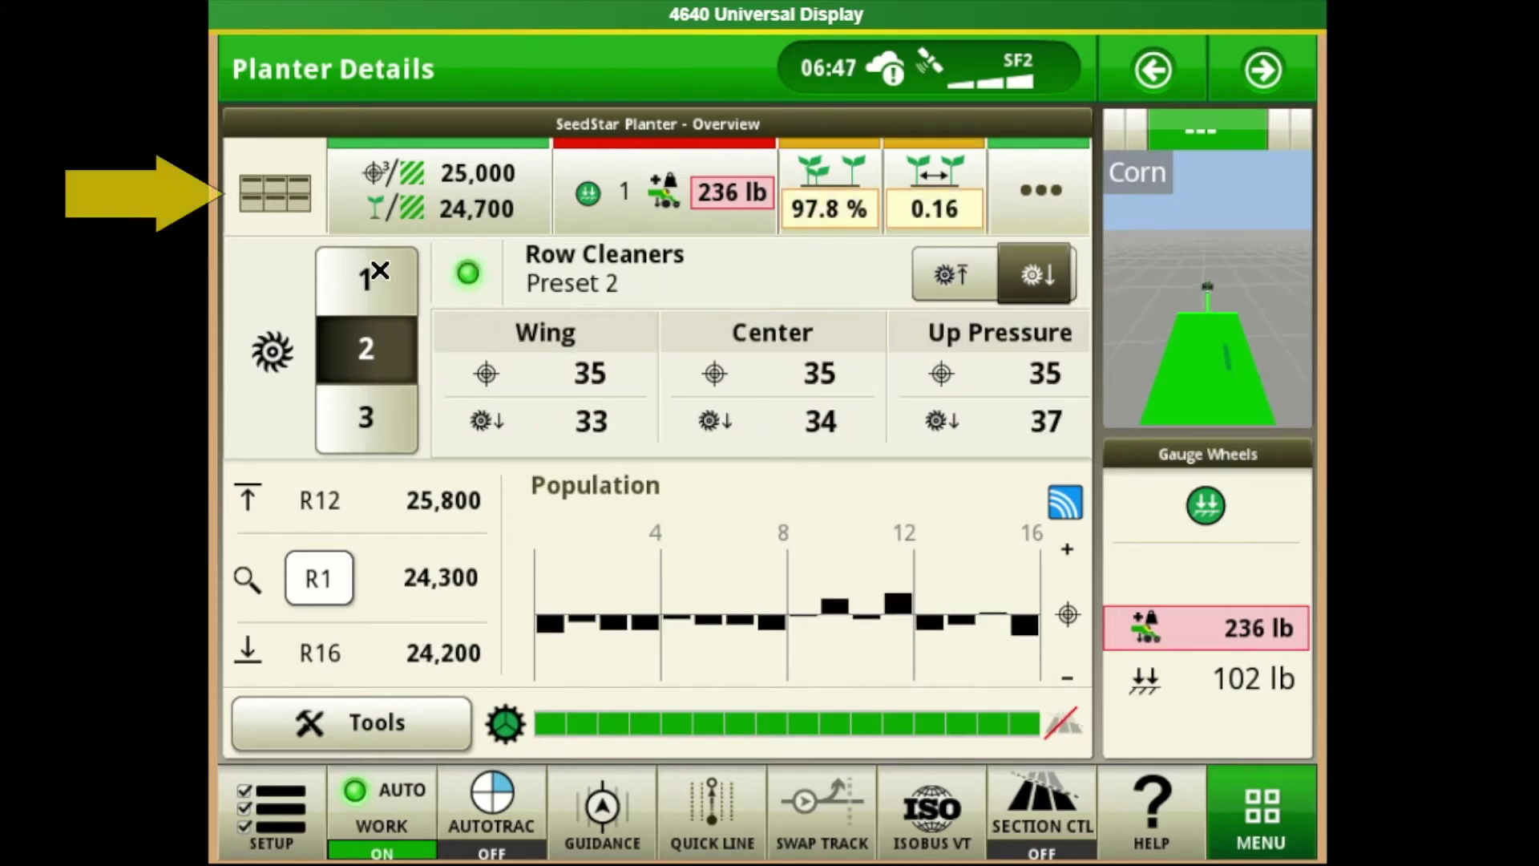
- Show the summary tiles and view the singulation multiples, skips and per-row graph
left_click(294, 176)
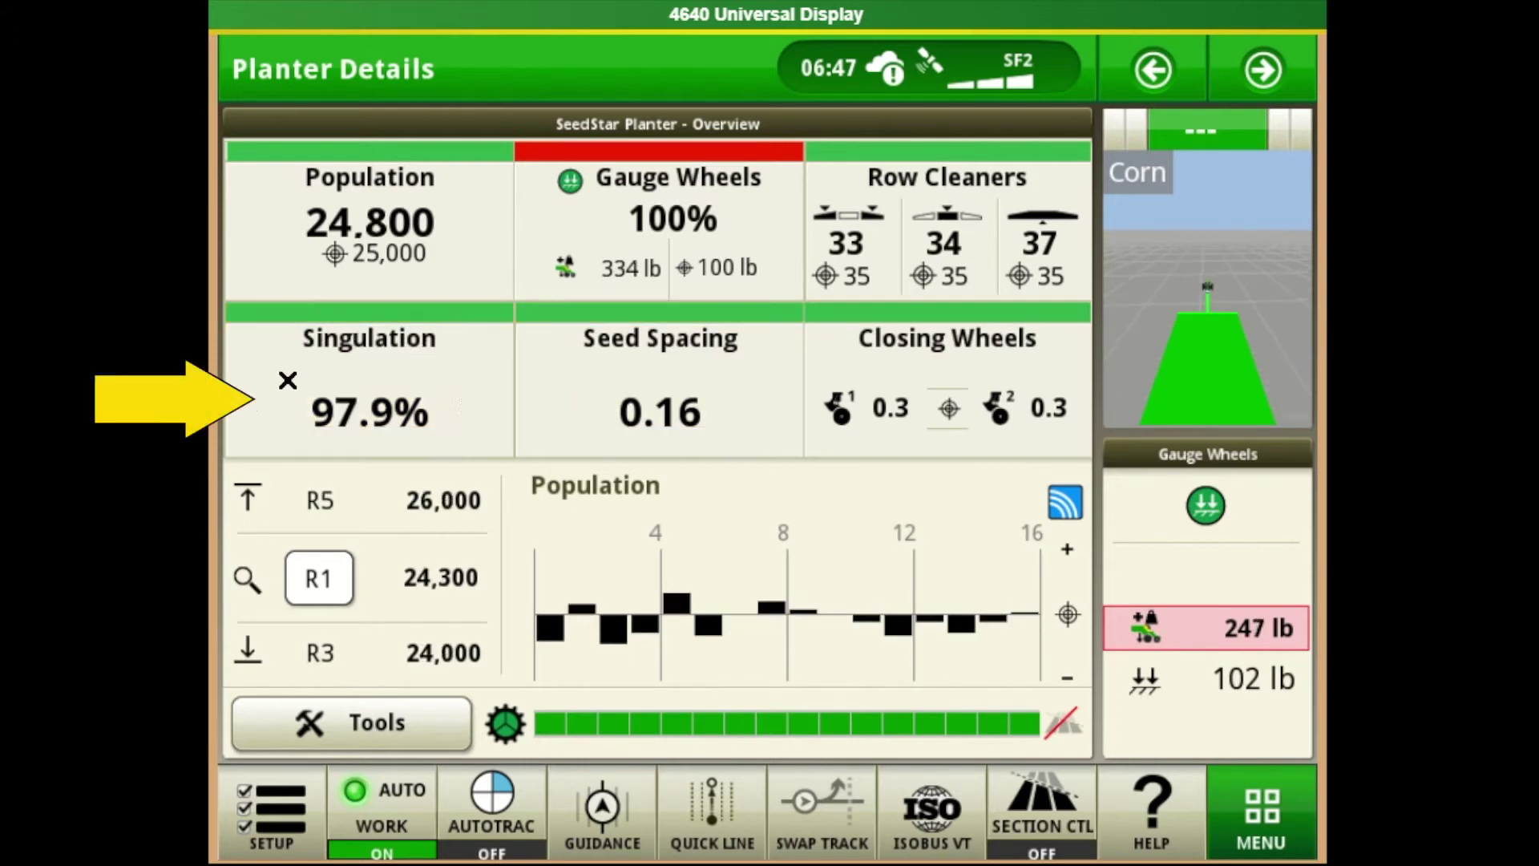
left_click(413, 383)
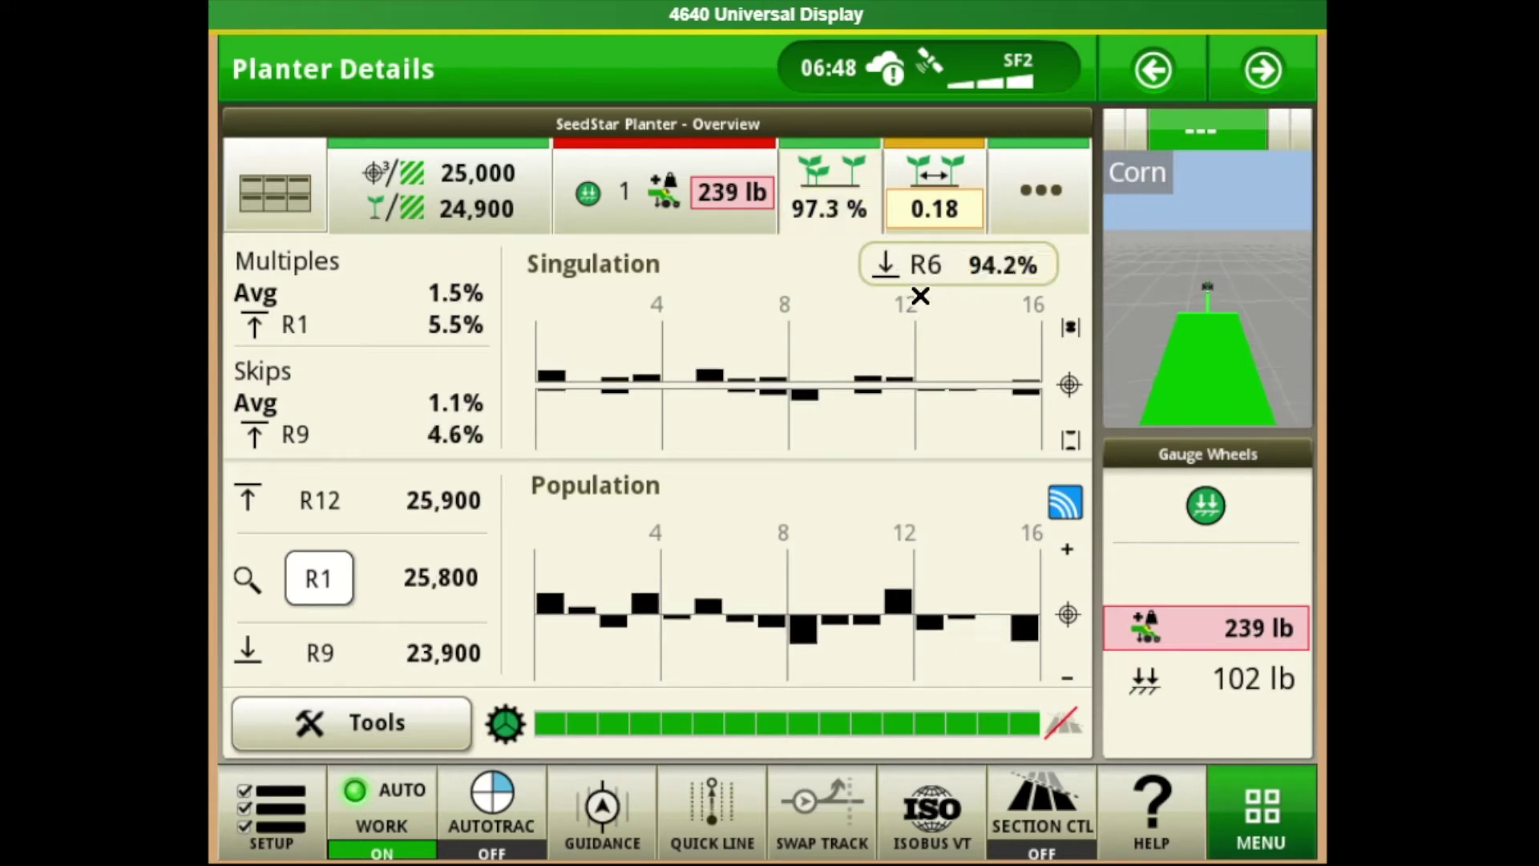
- Review the per-row seed spacing chart, then return to the summary tiles
left_click(279, 201)
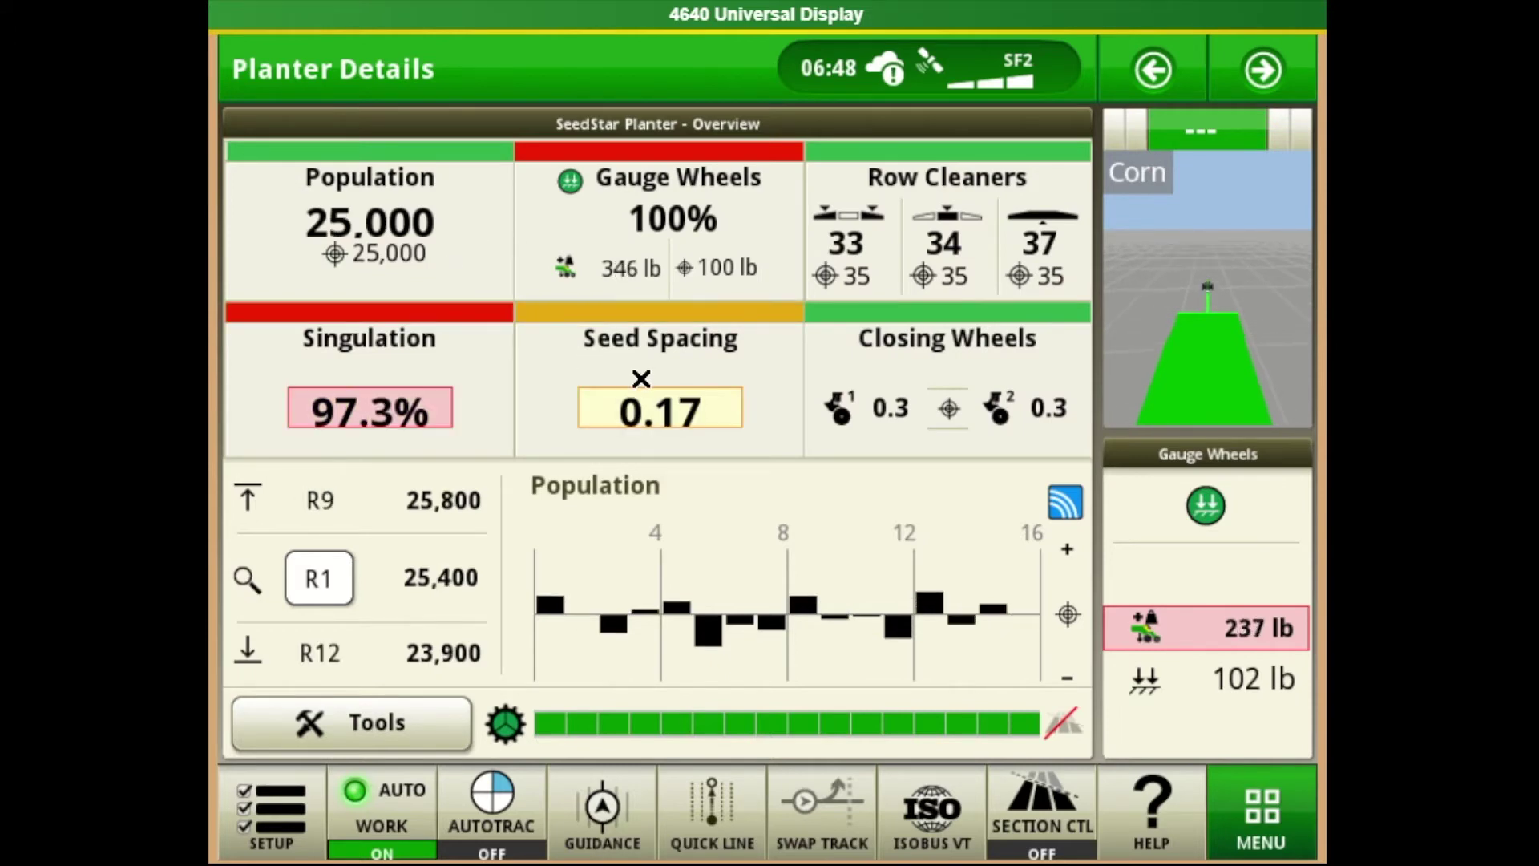
left_click(724, 380)
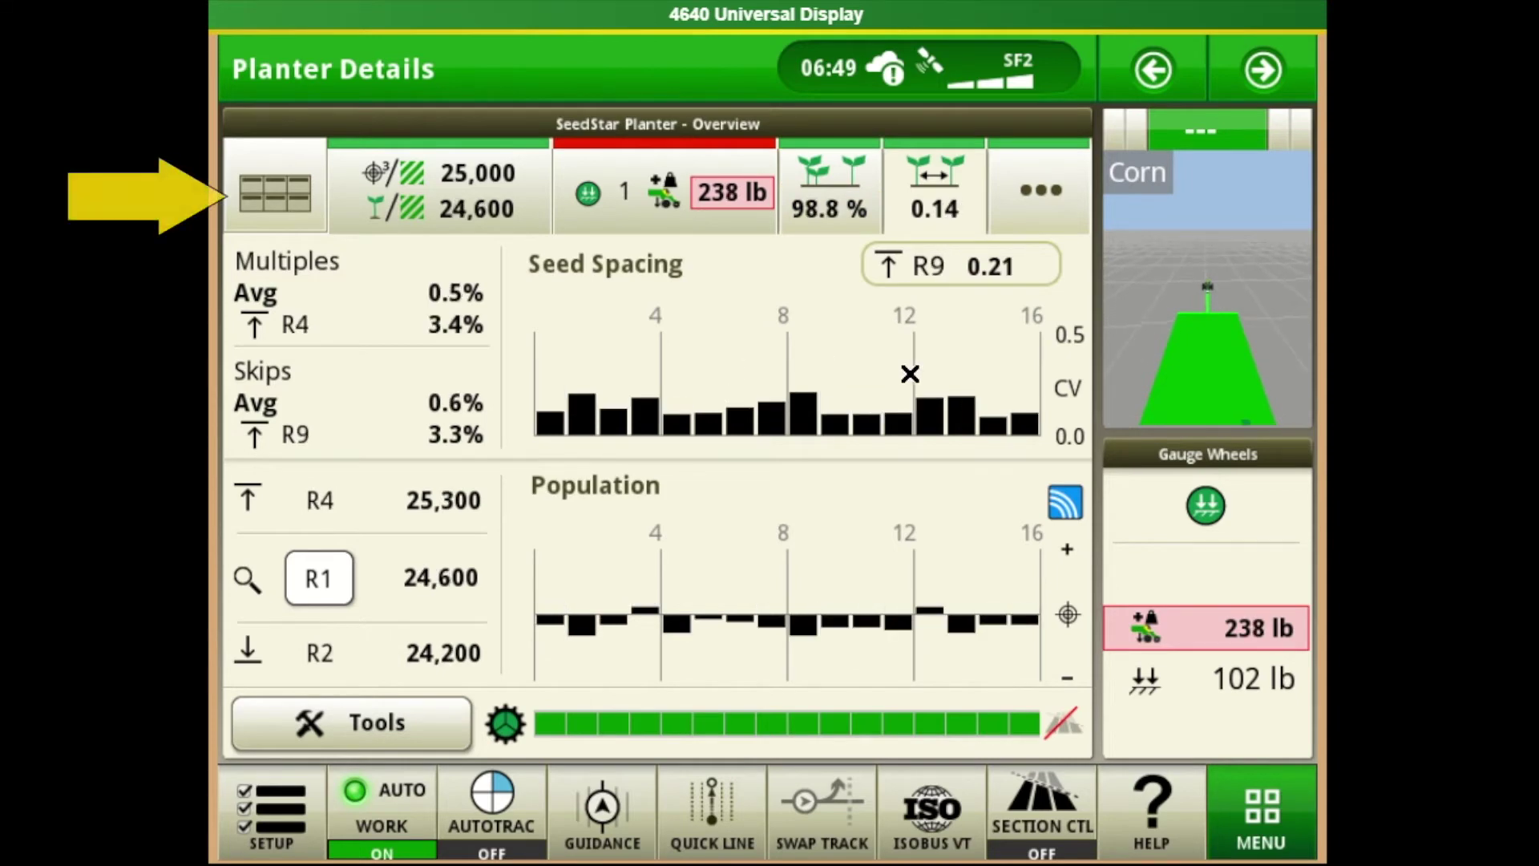
left_click(268, 178)
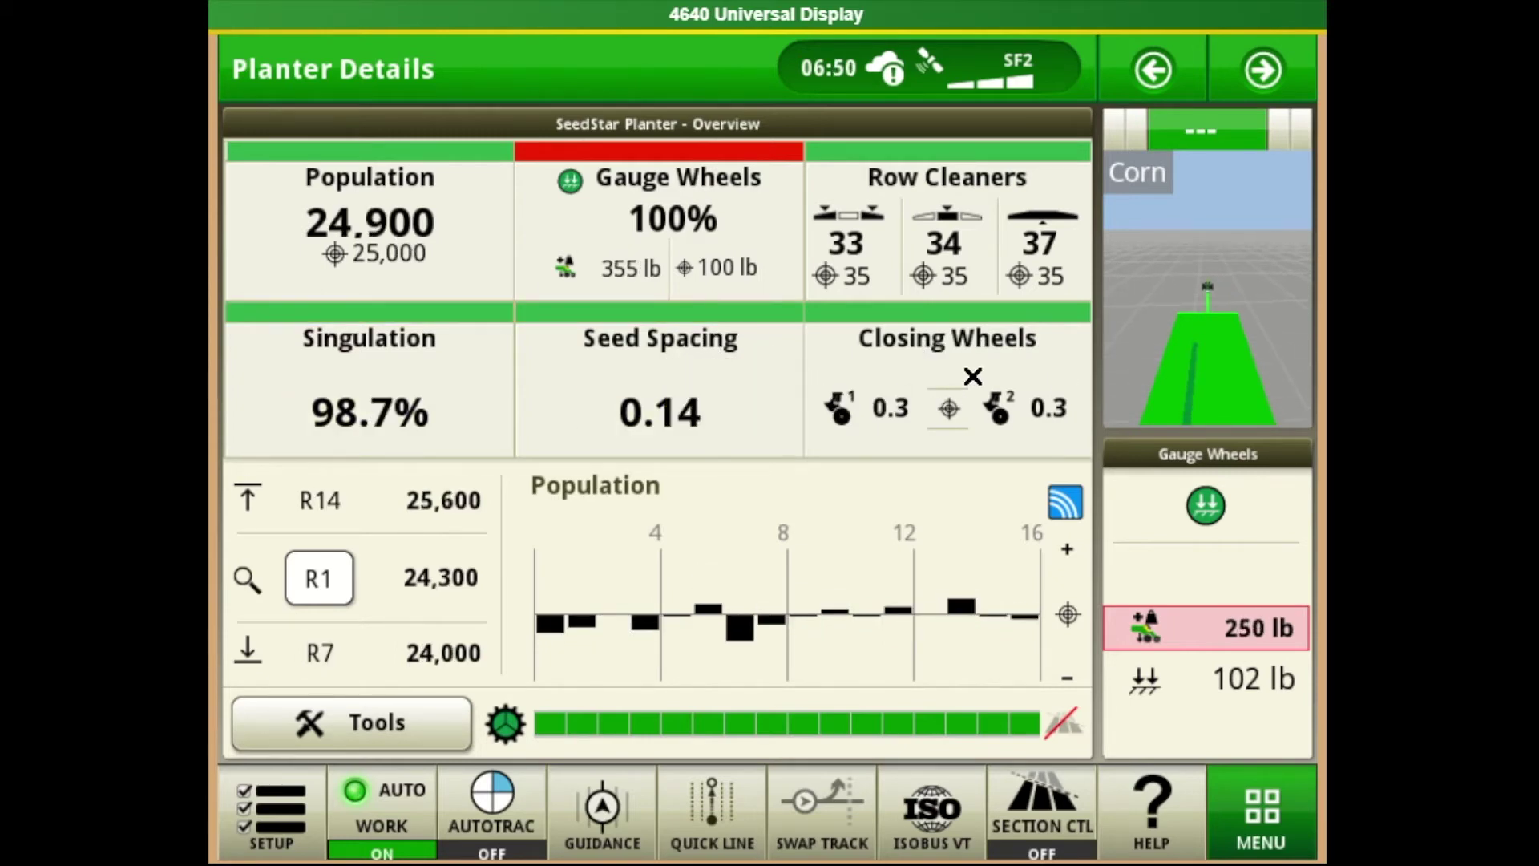
- Sync both closing-wheel groups to a 2.7 down-pressure target and return to the summary tiles
left_click(1003, 368)
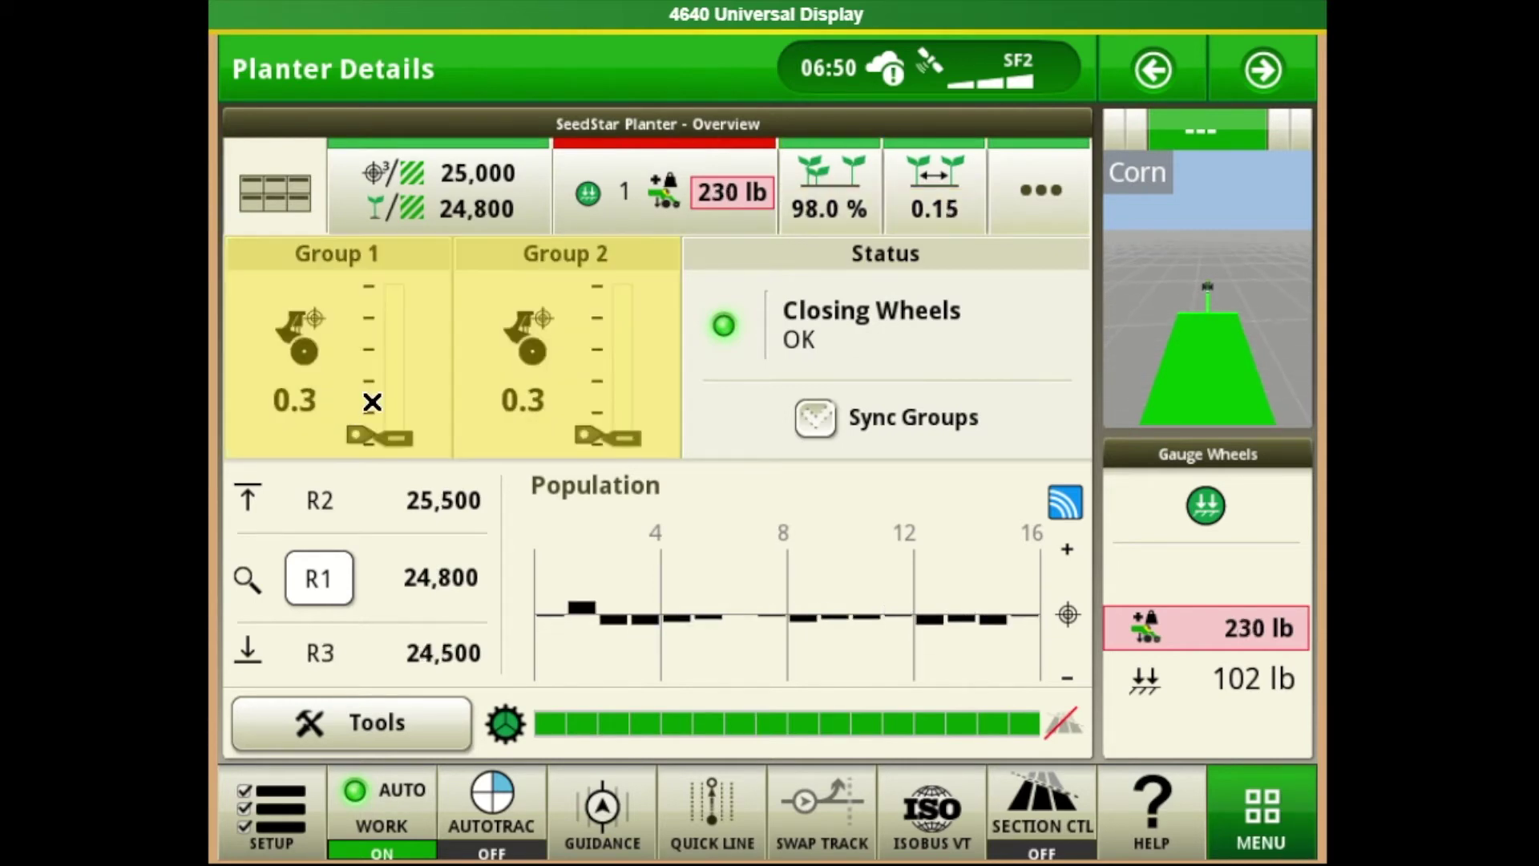
left_click(372, 402)
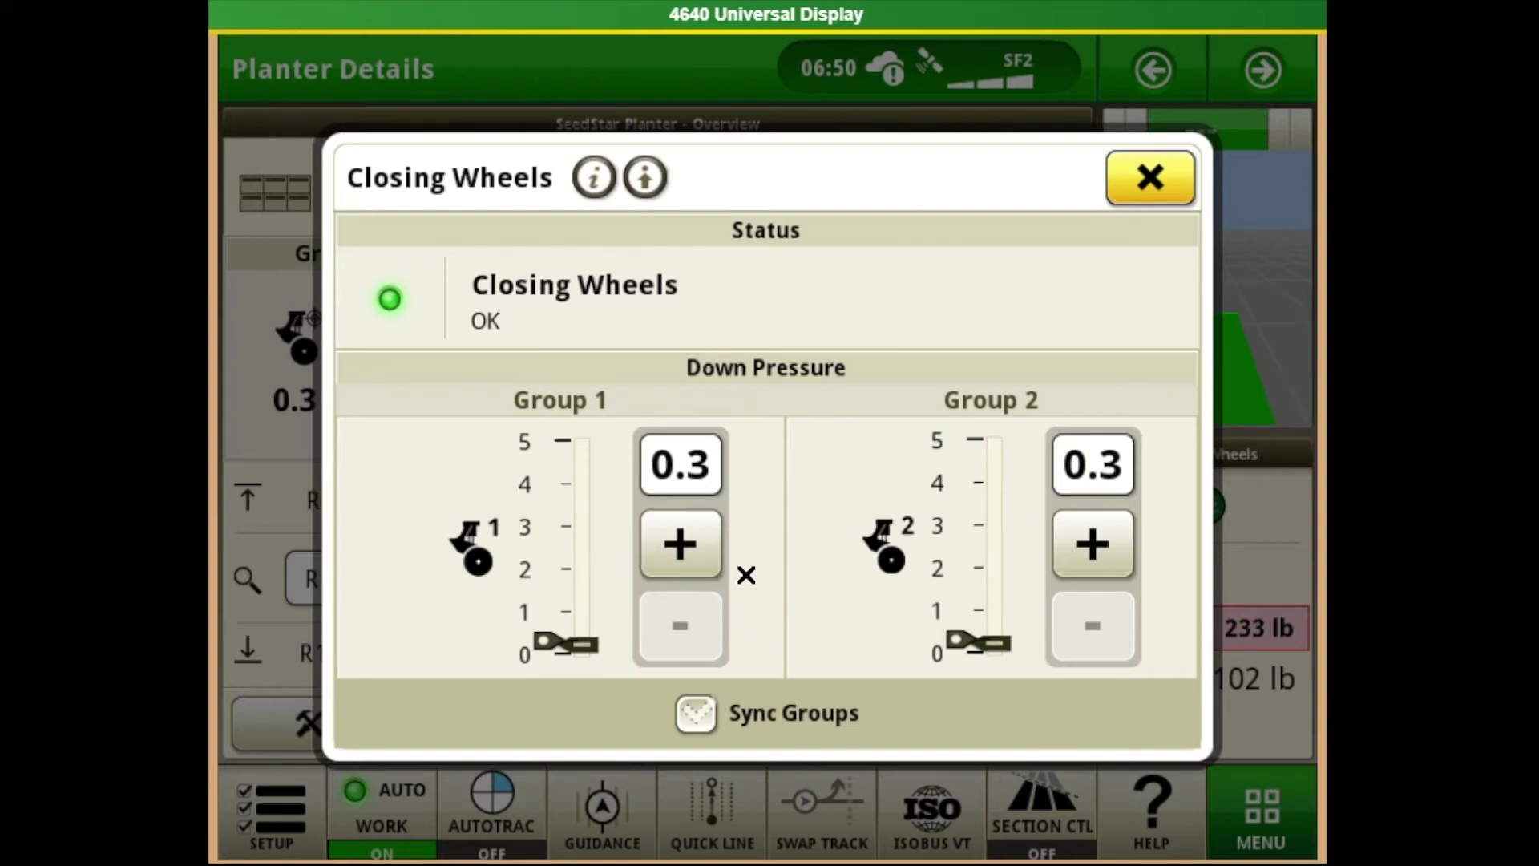
left_click(696, 714)
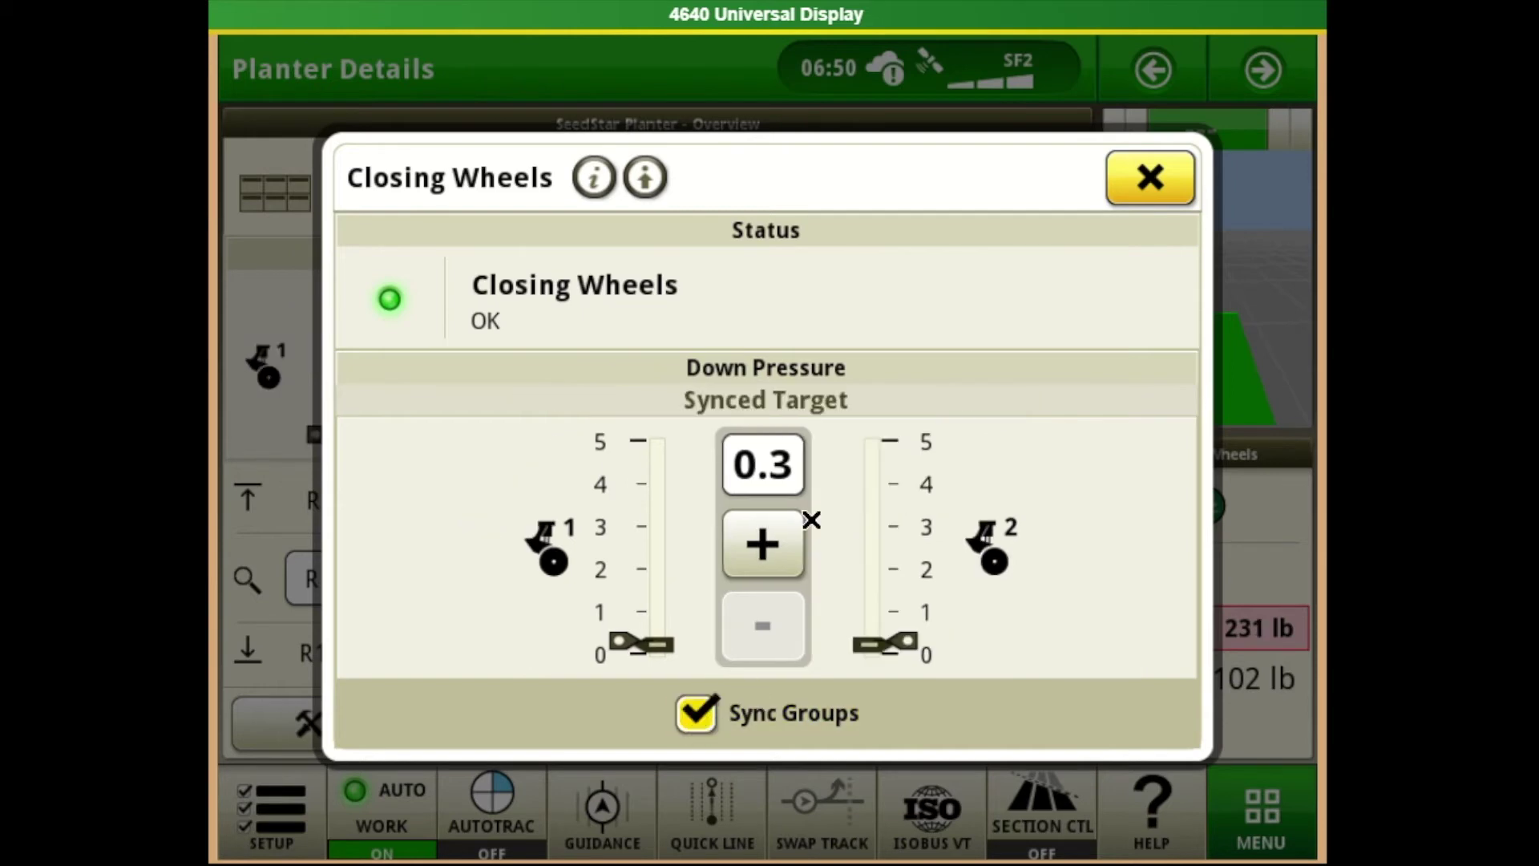
left_click_drag(762, 544, 762, 543)
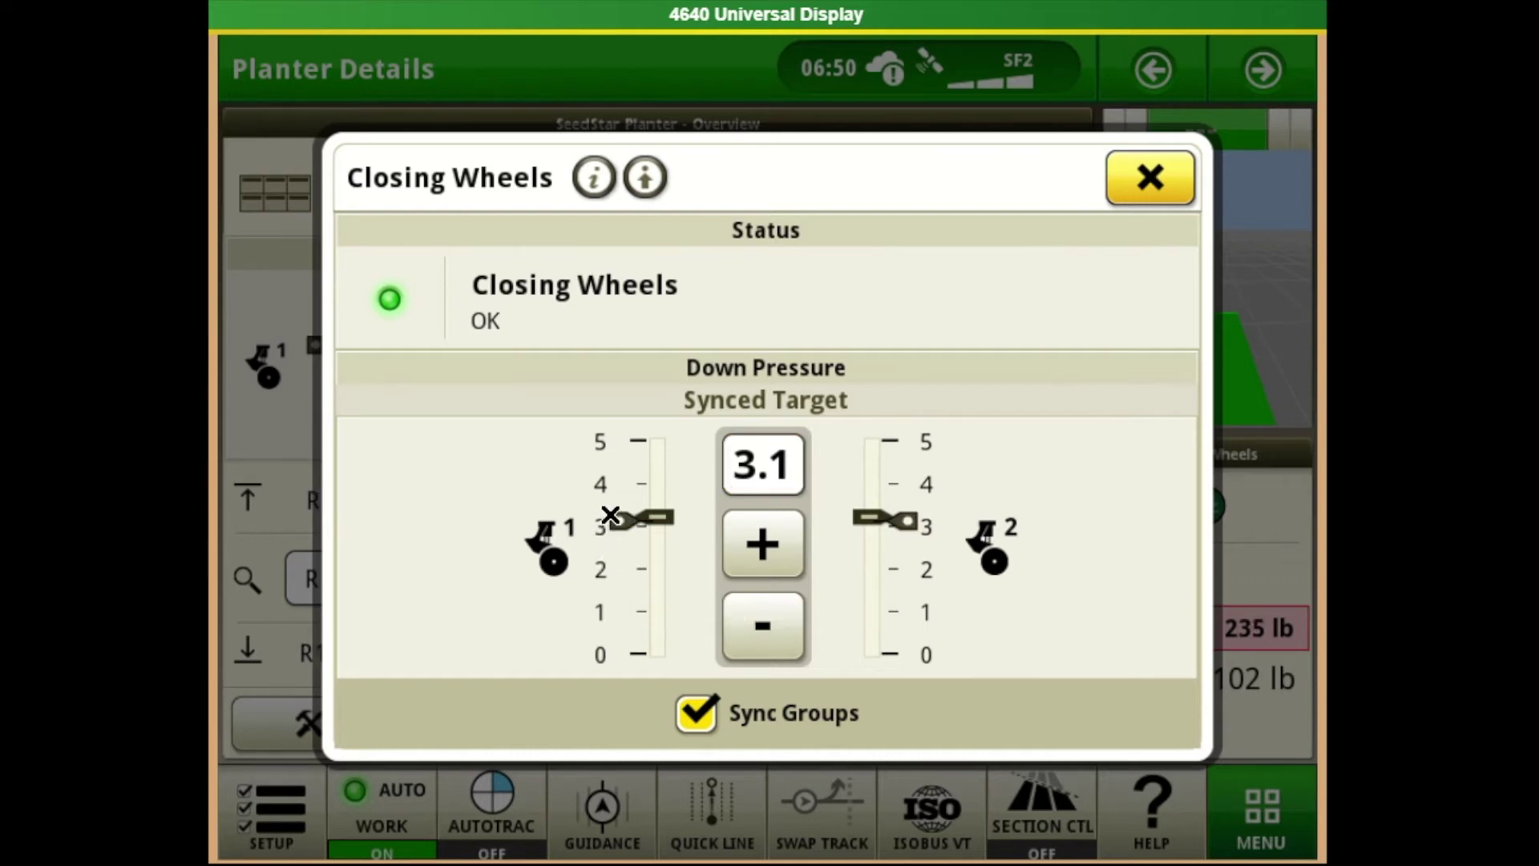
left_click(774, 619)
left_click(774, 619)
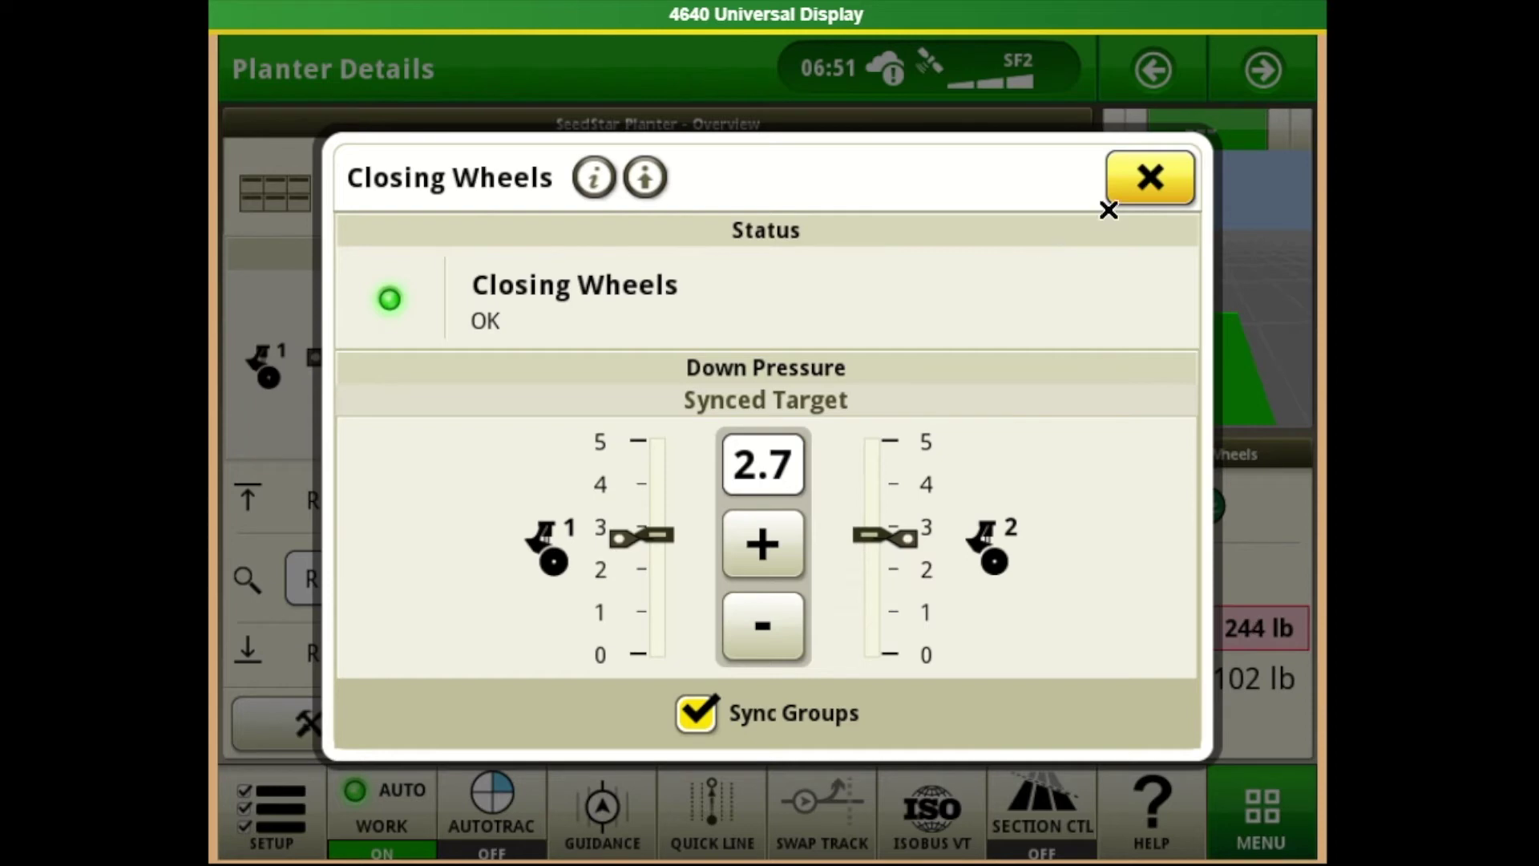
left_click(1136, 178)
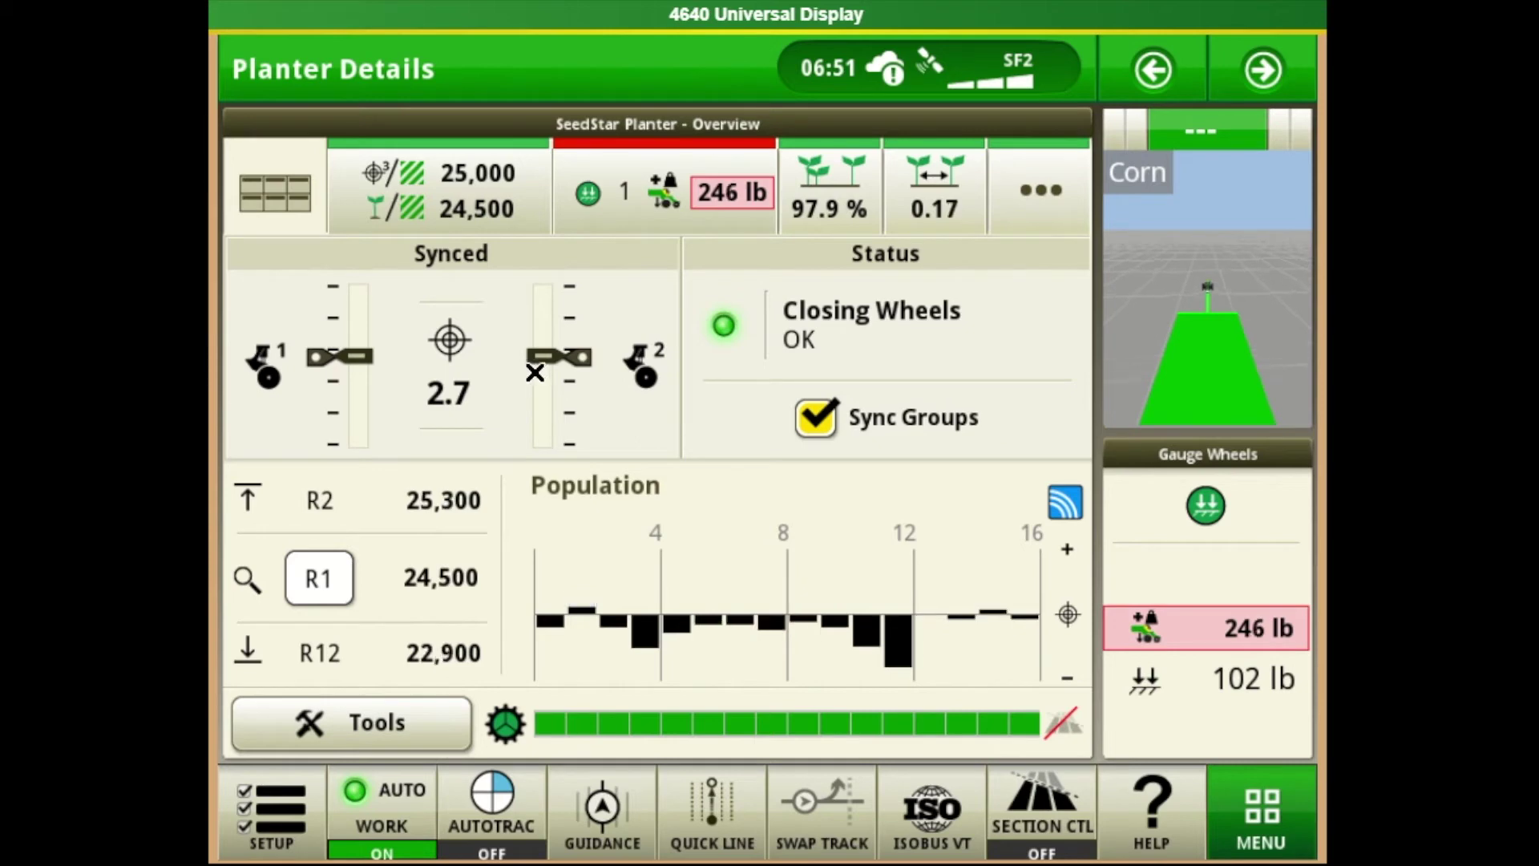
left_click(275, 192)
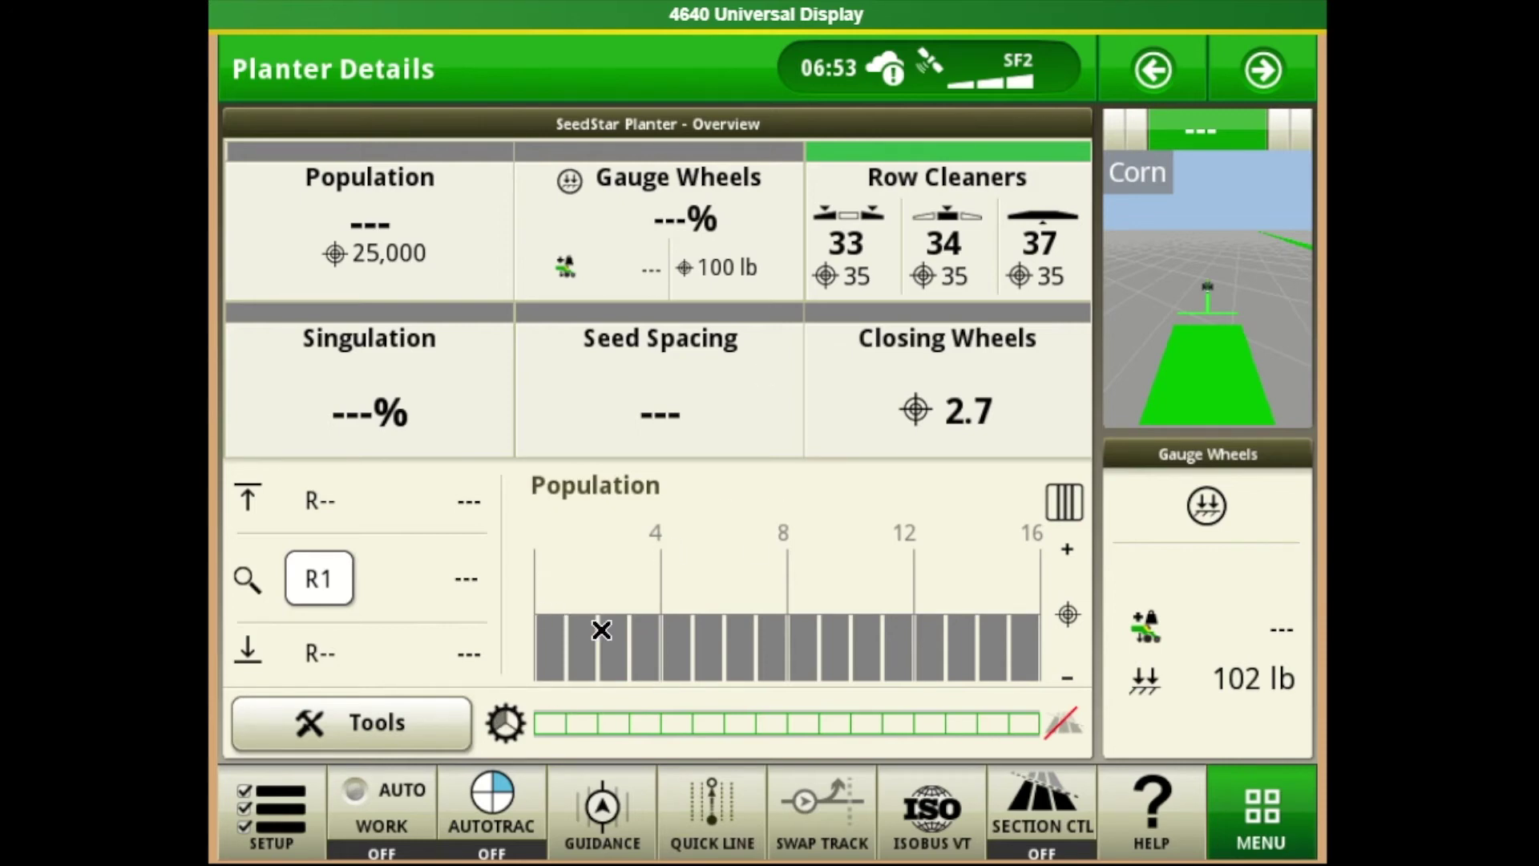
- From Planter Tools, open the seed and alarm setup and confirm the seed disk selection
left_click(379, 721)
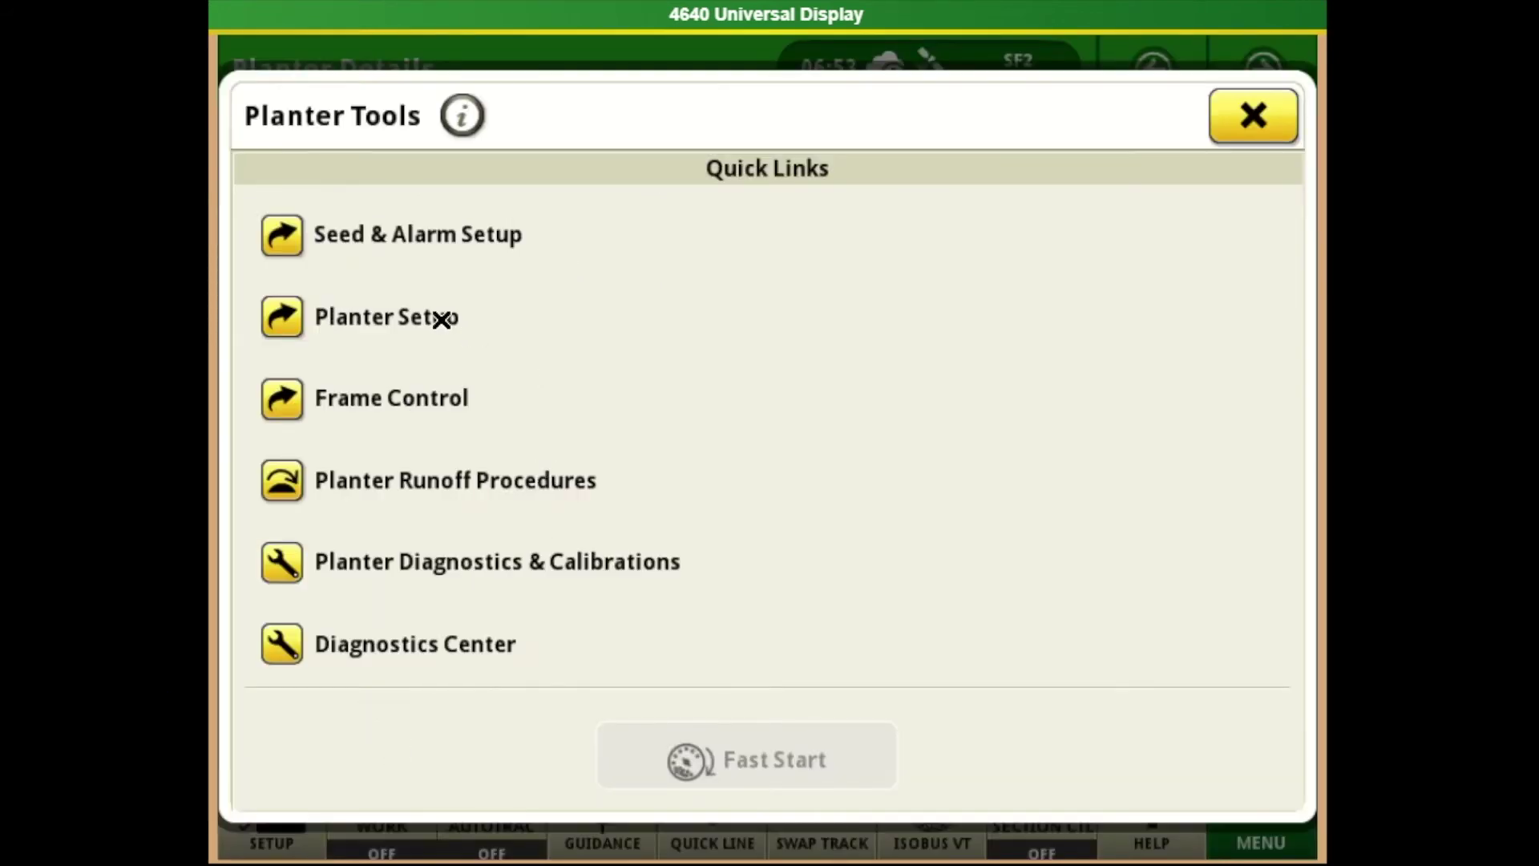
left_click(285, 235)
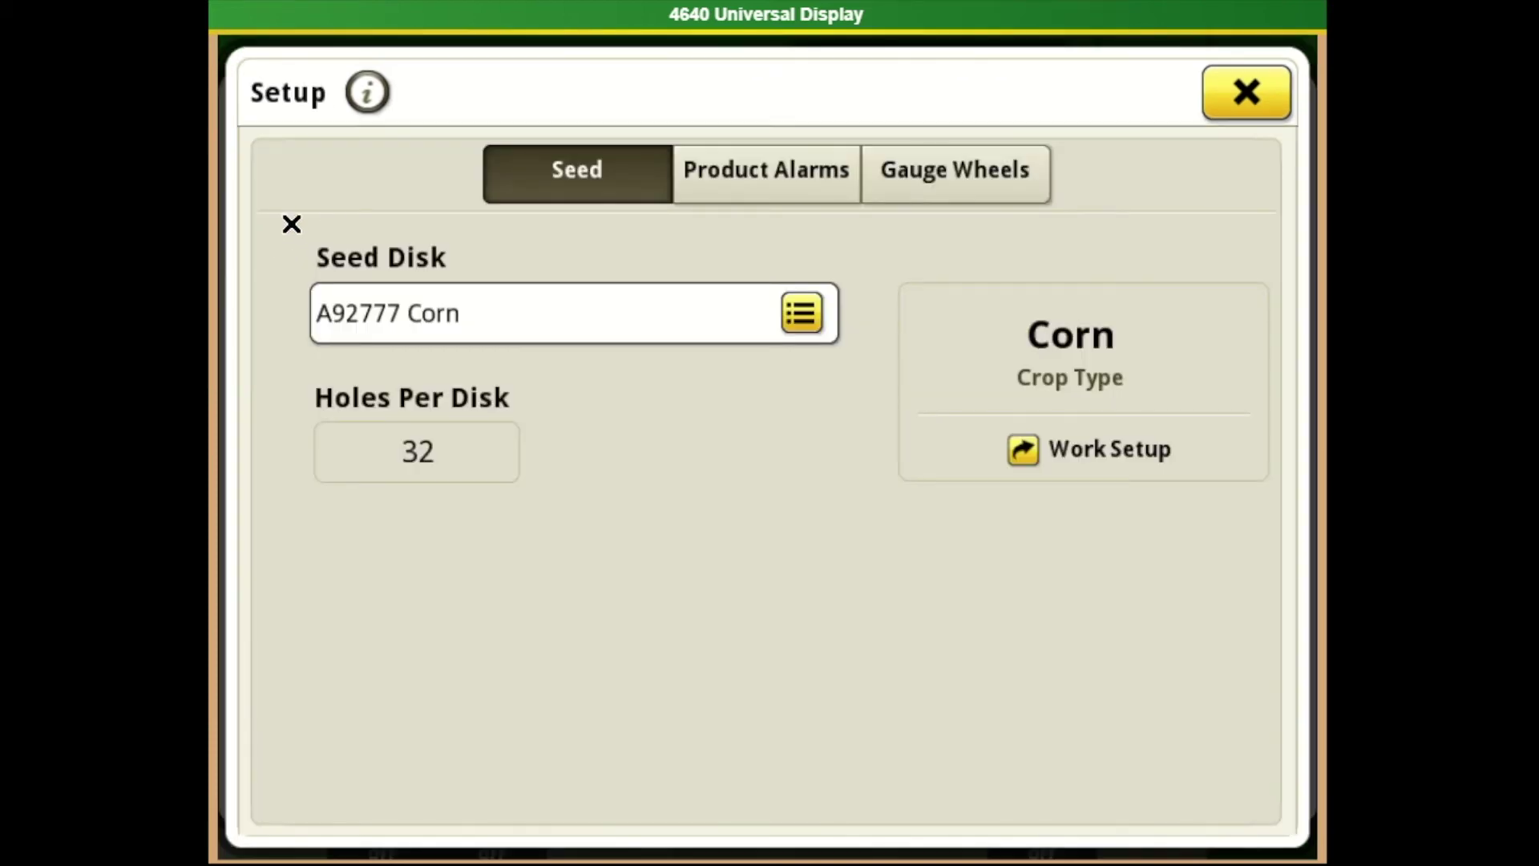
left_click(687, 329)
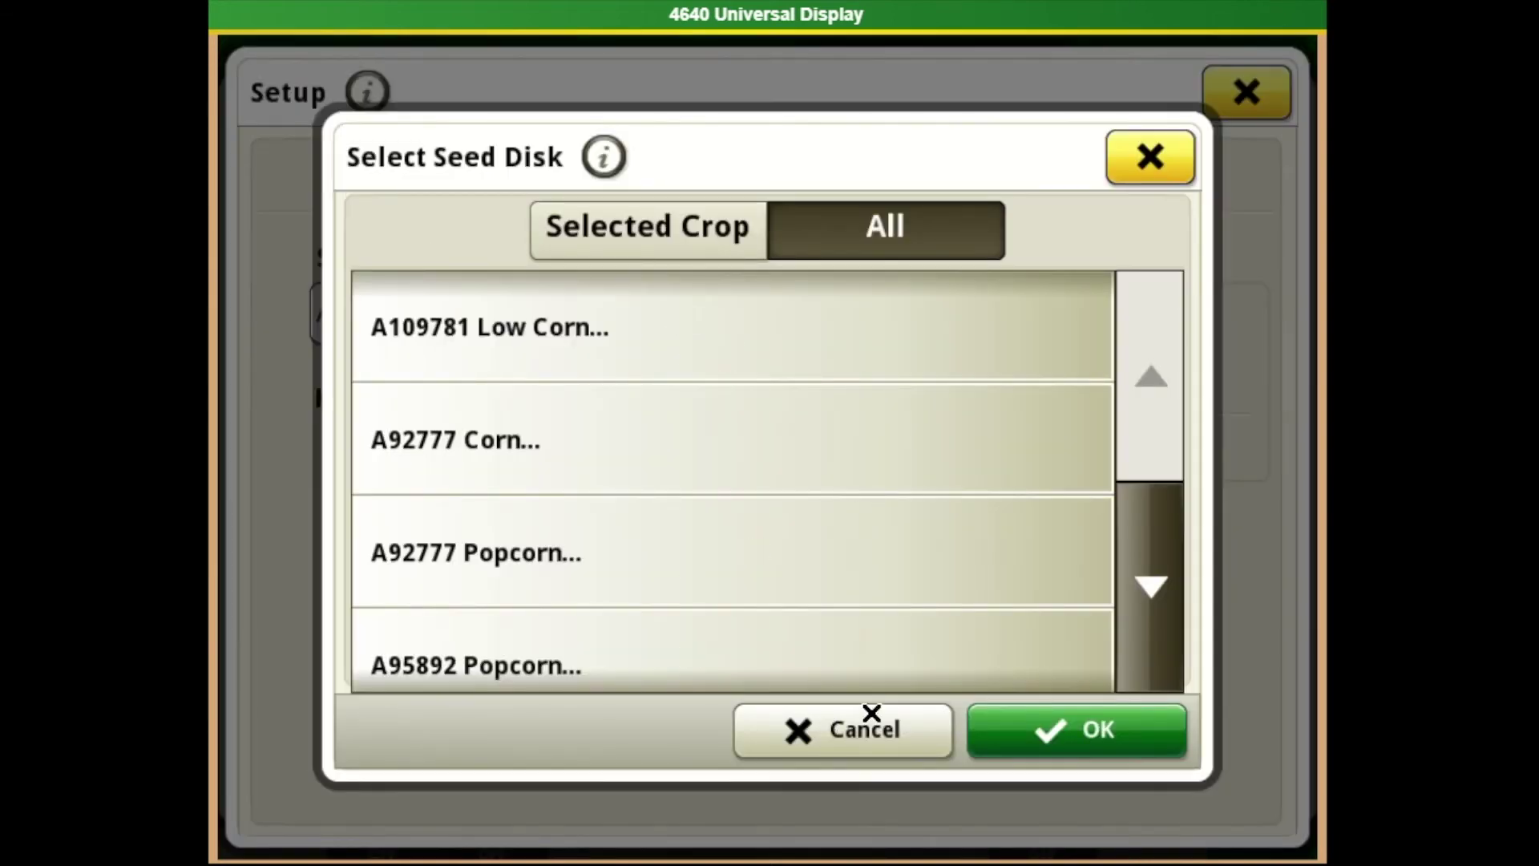
left_click(1012, 743)
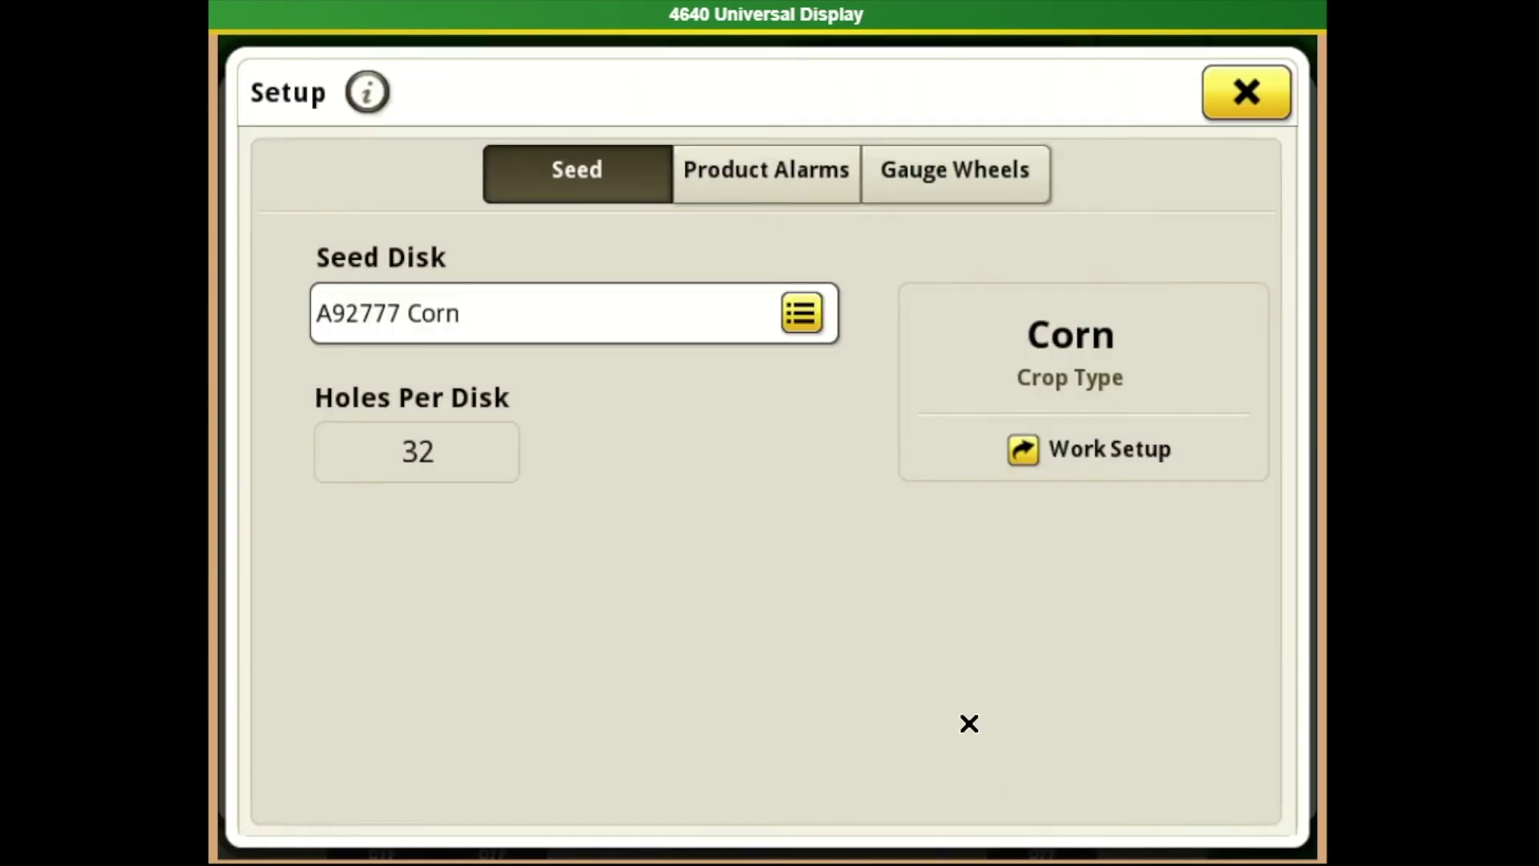
- Review the product alarm thresholds and the 100 lb gauge wheel margins, then close the setup
left_click(756, 190)
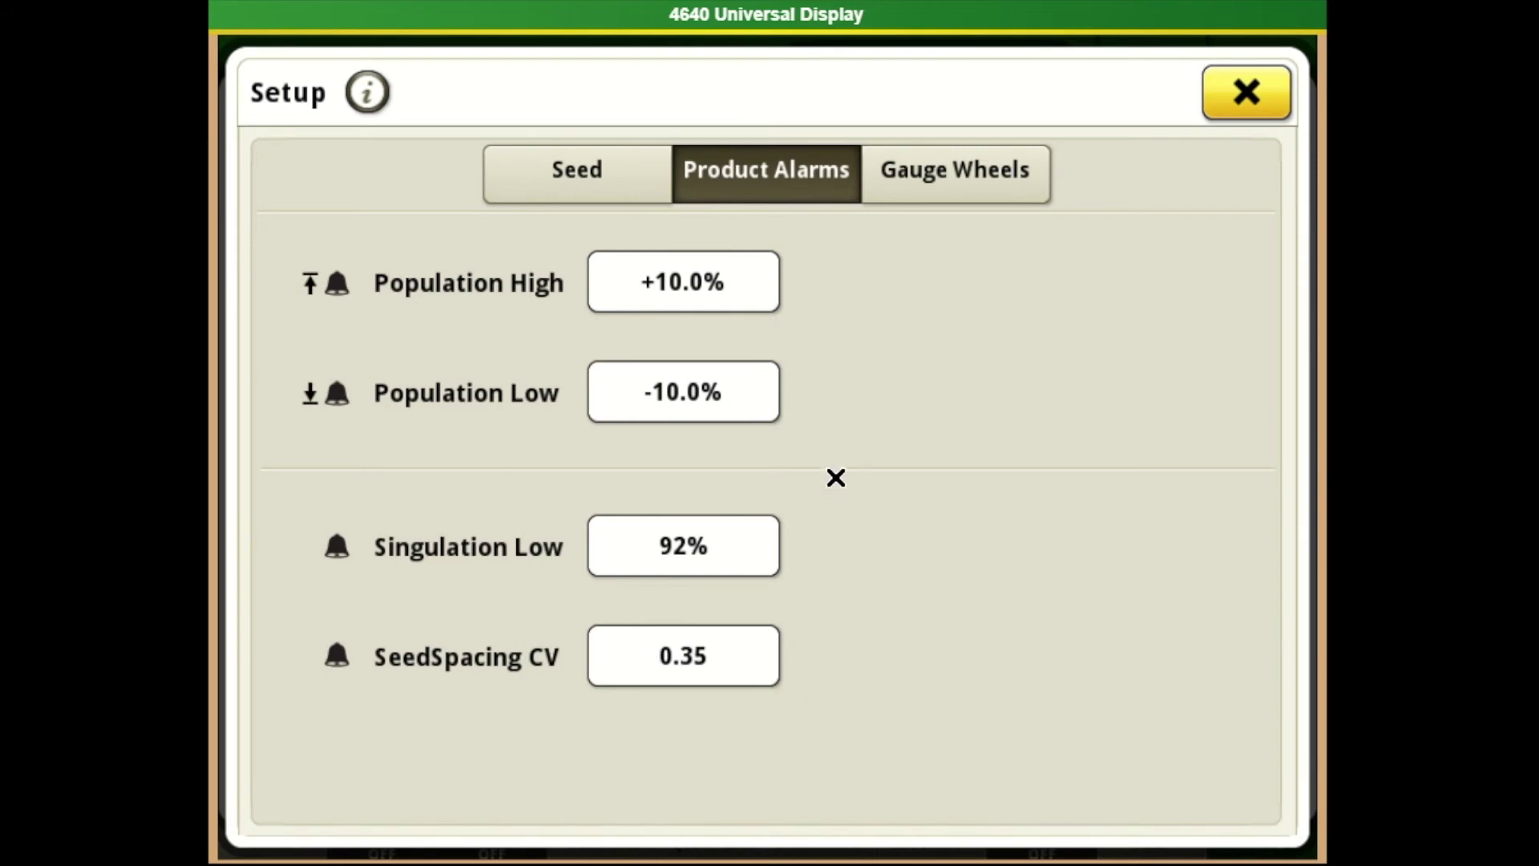
left_click(986, 172)
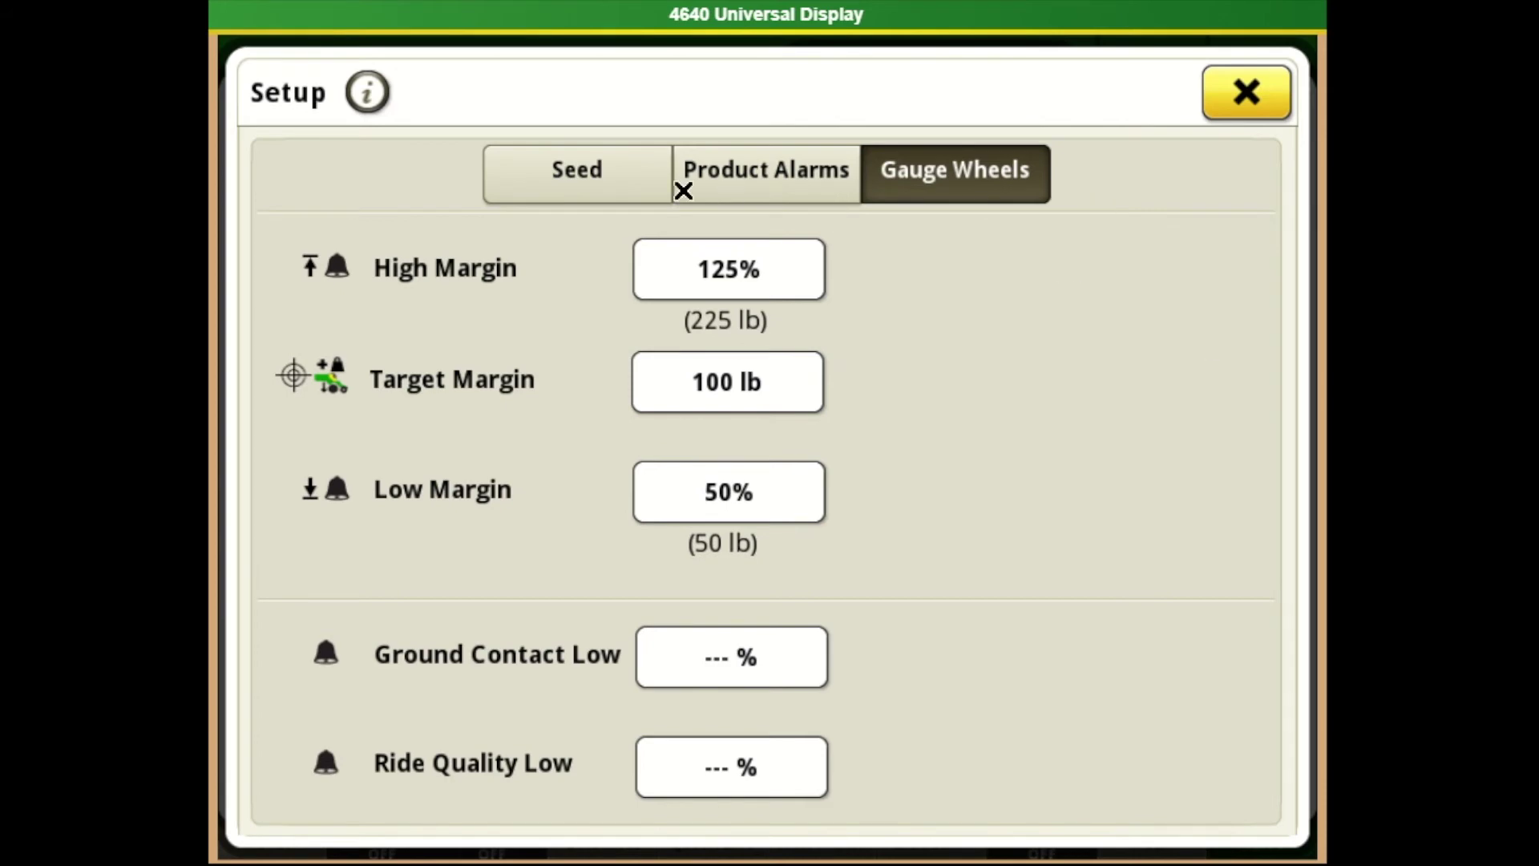
left_click(614, 182)
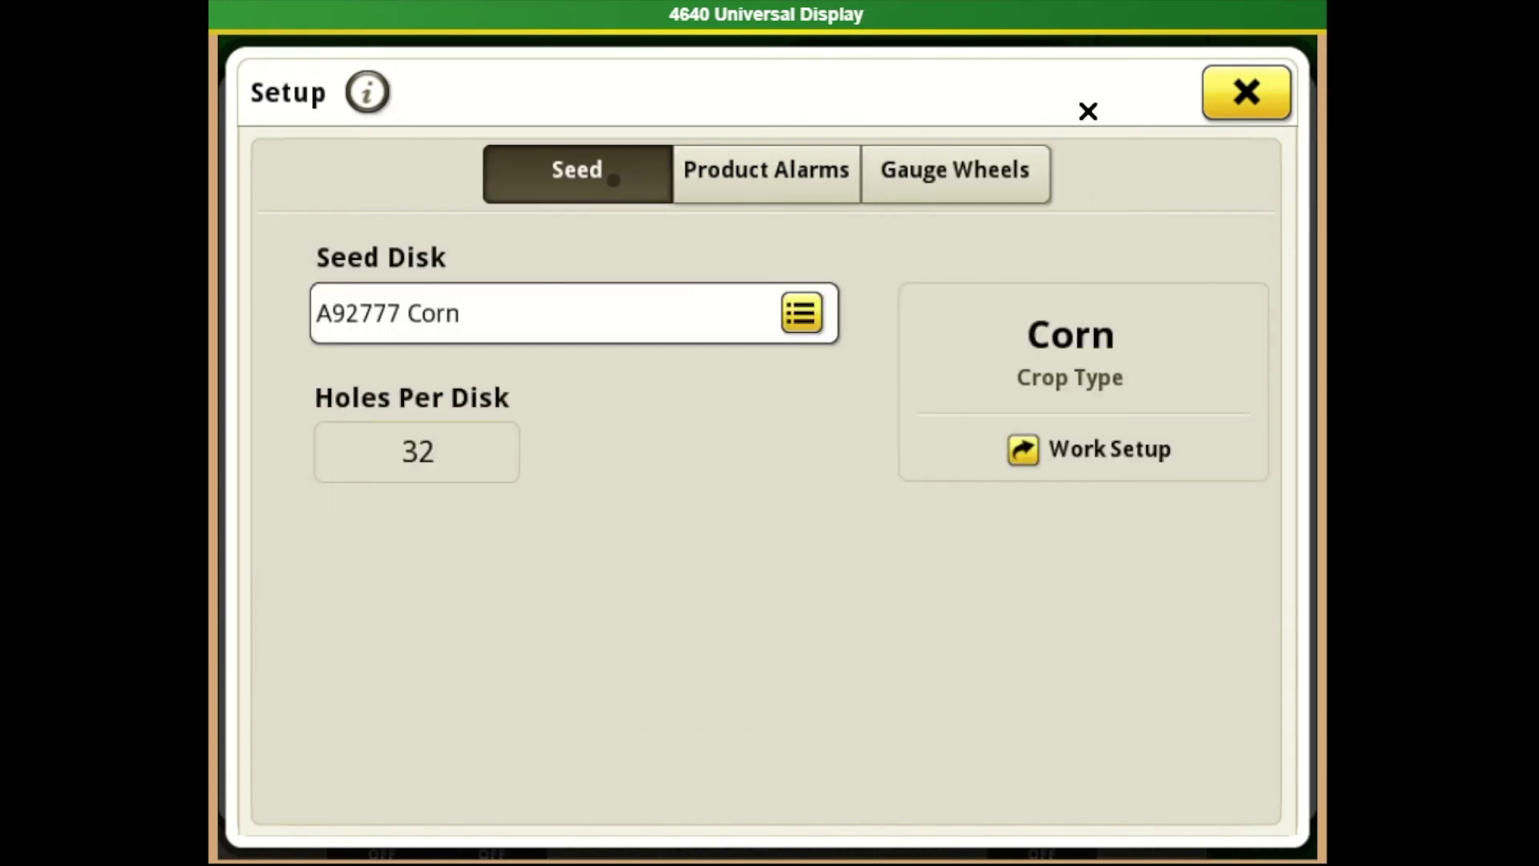
left_click(1248, 95)
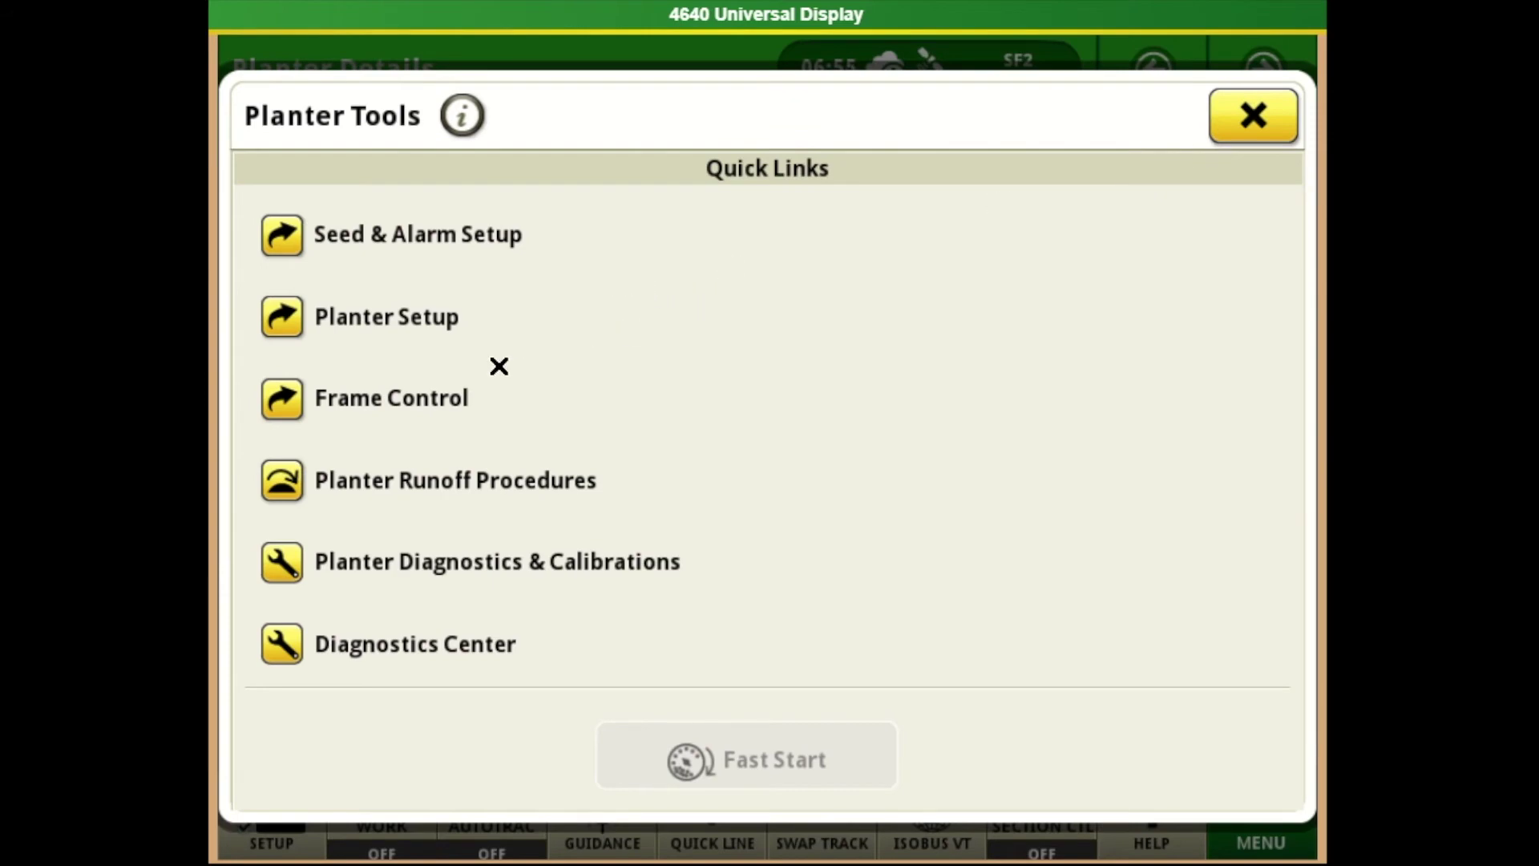
- Open the 1775NT Planter implement profile in Planter Setup and page through it
left_click(302, 315)
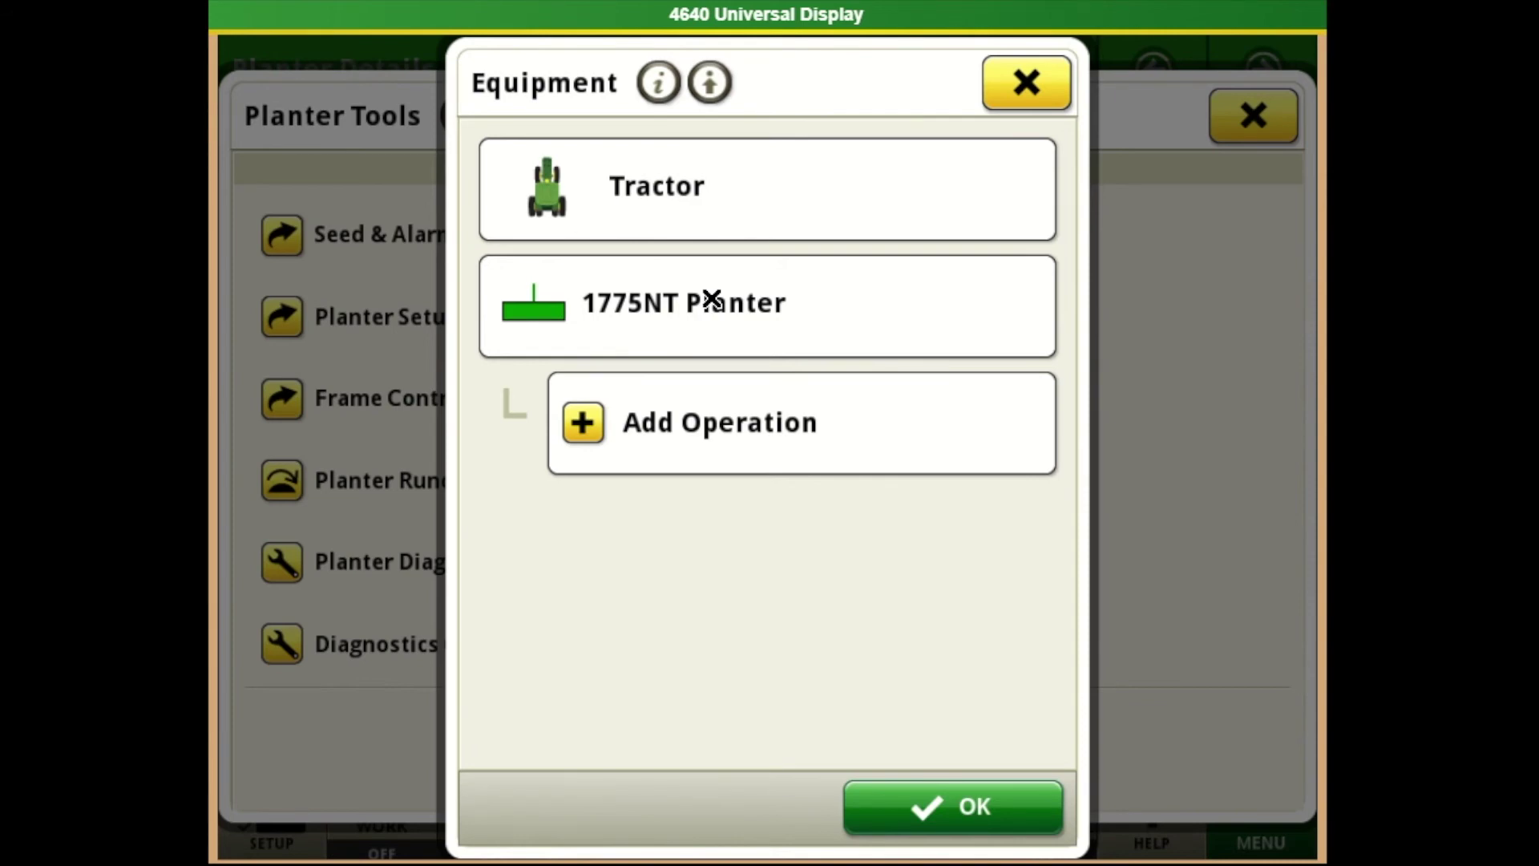
left_click(755, 303)
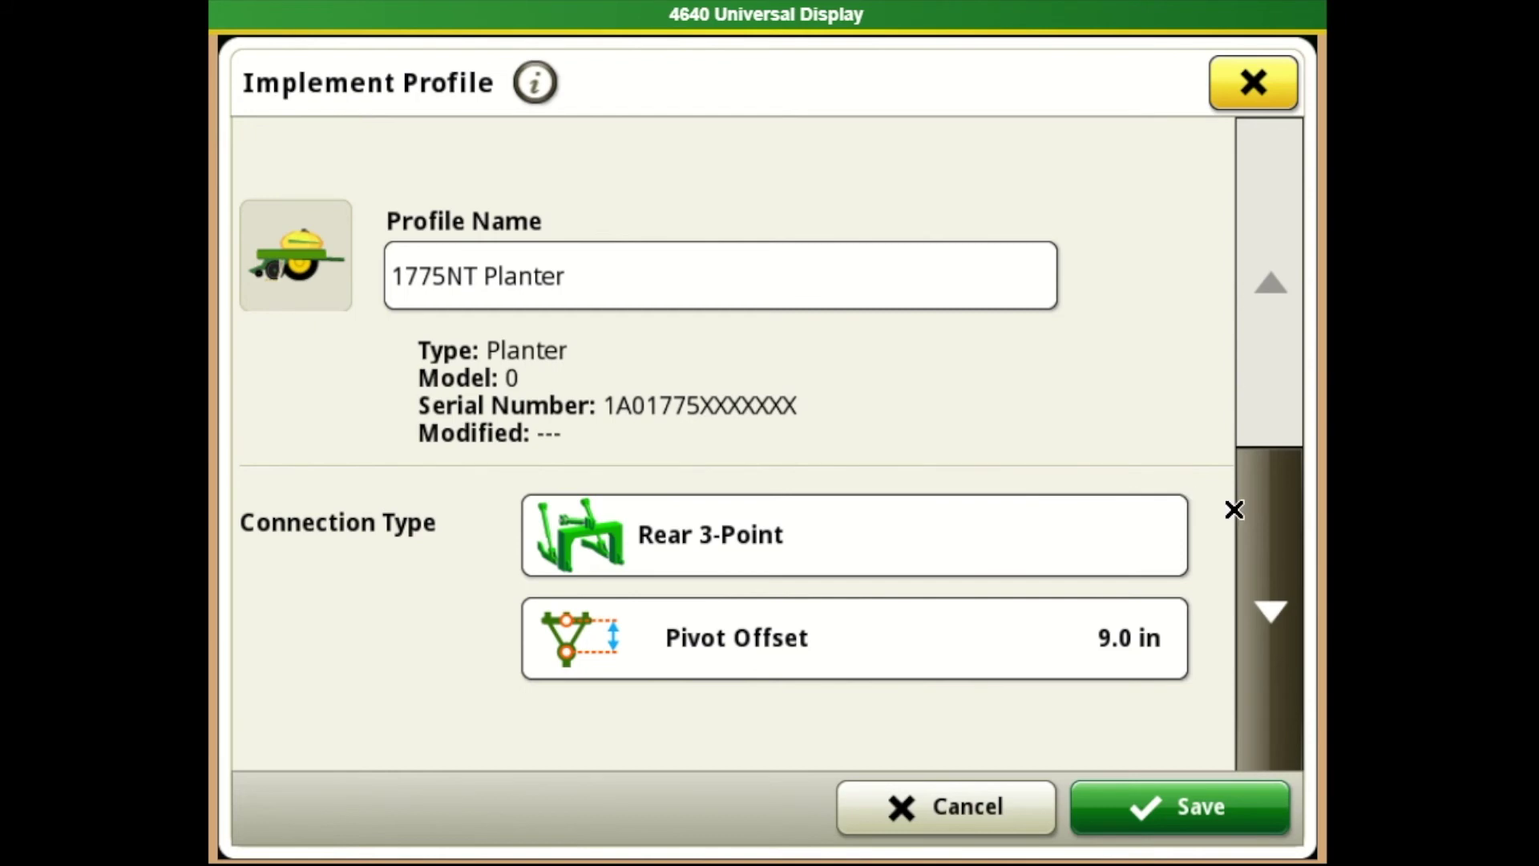
left_click(1276, 531)
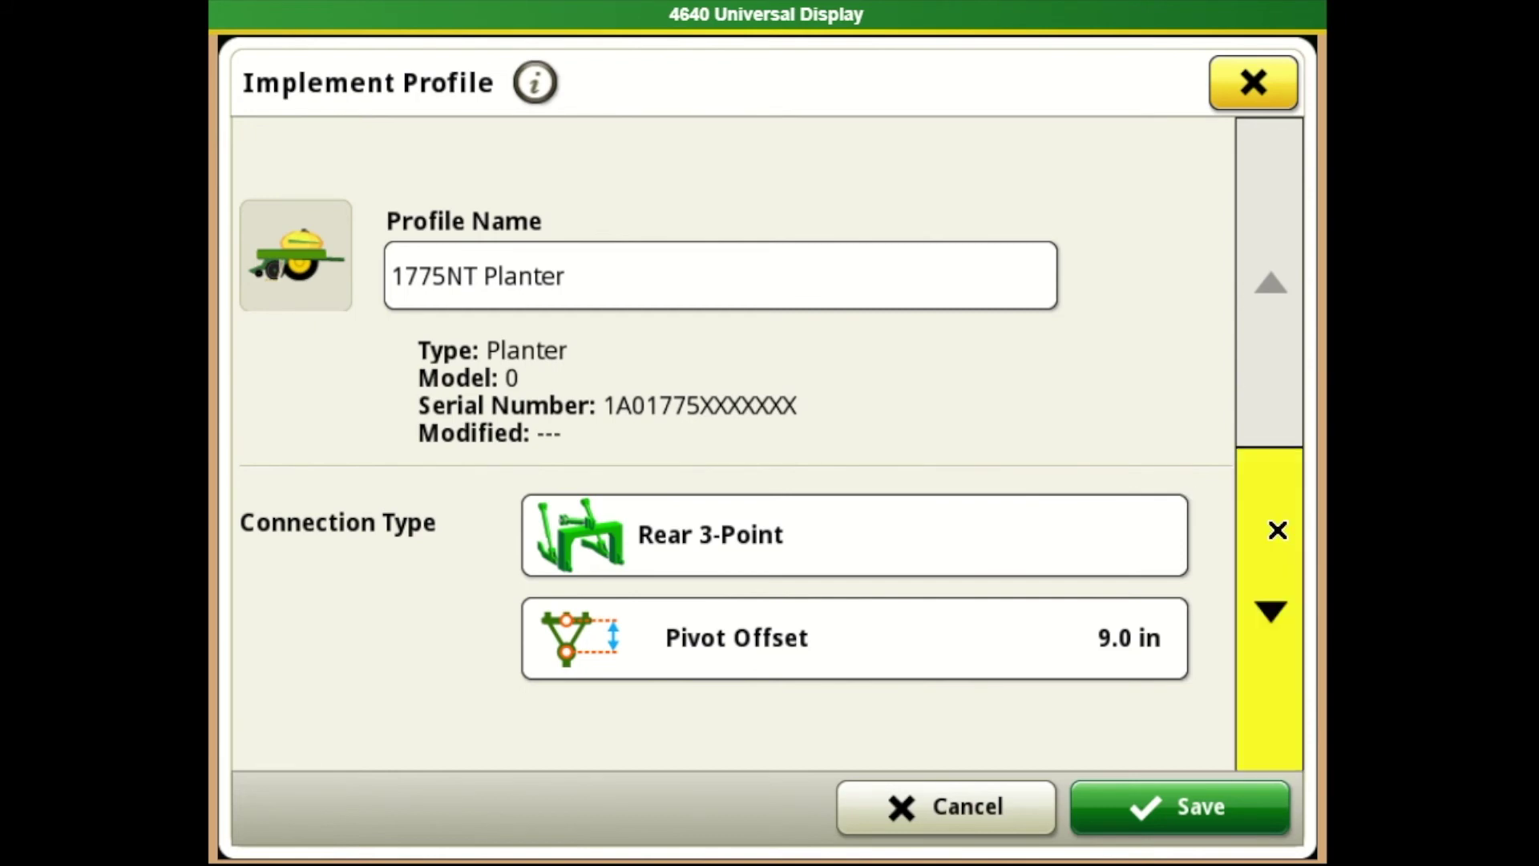
left_click(1264, 551)
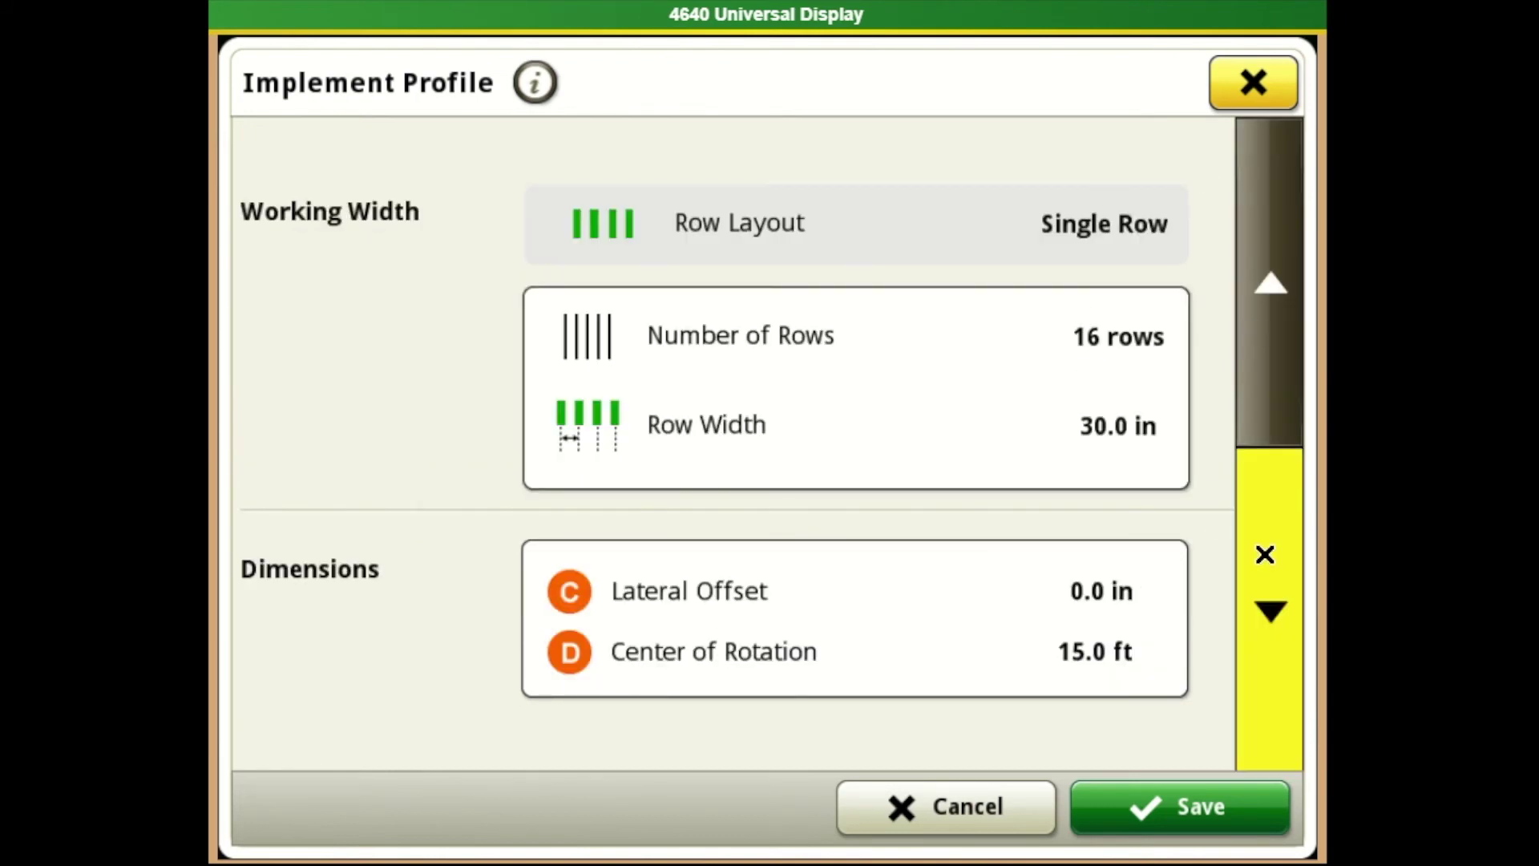
left_click(1264, 553)
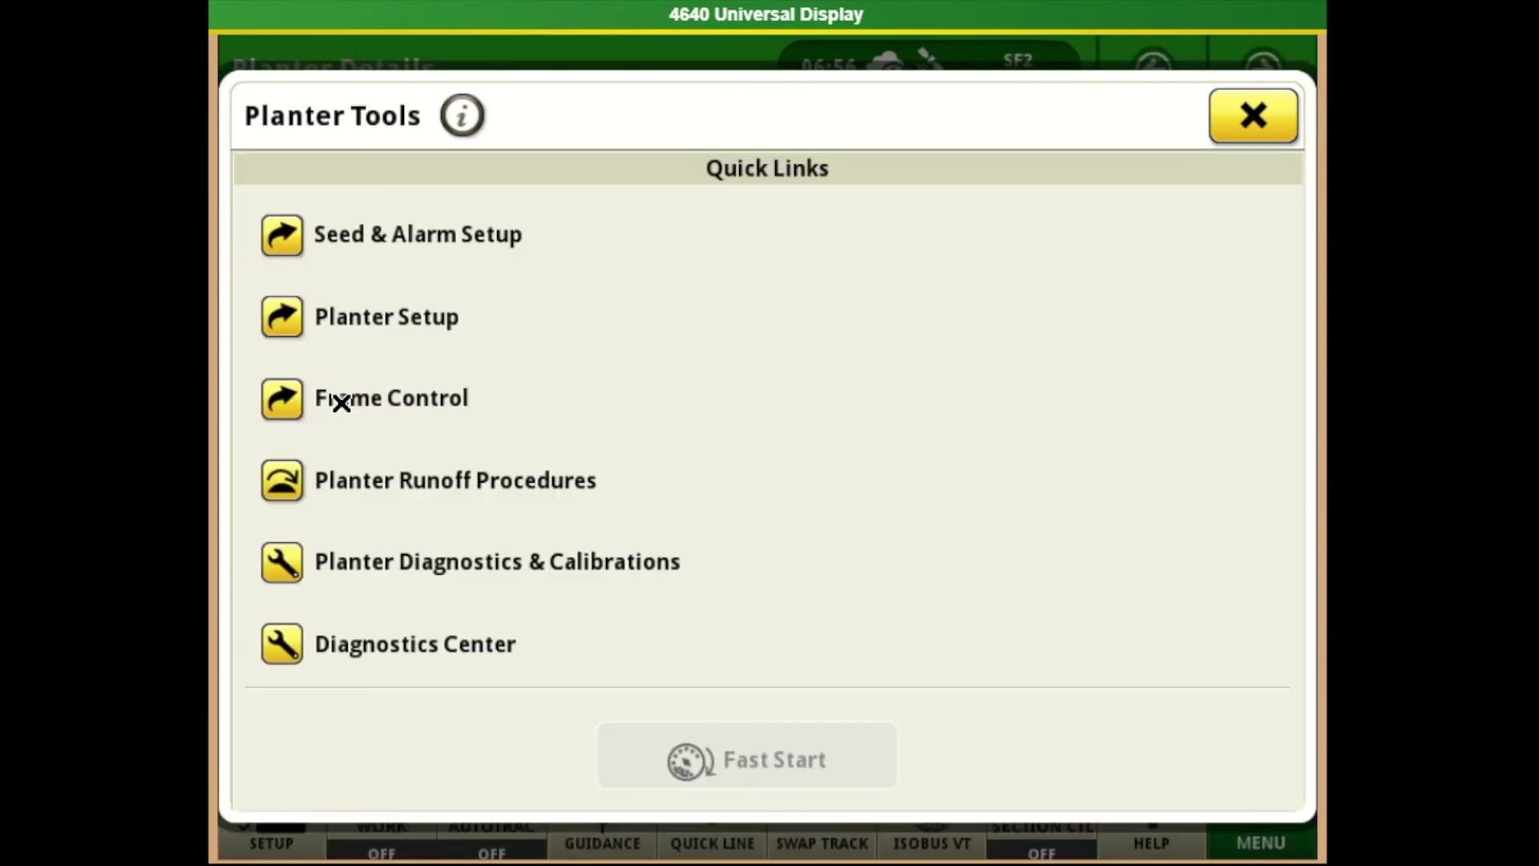
- Check Frame Control without entering Plant mode, then bring up the Planter Runoff Procedures overview
left_click(340, 401)
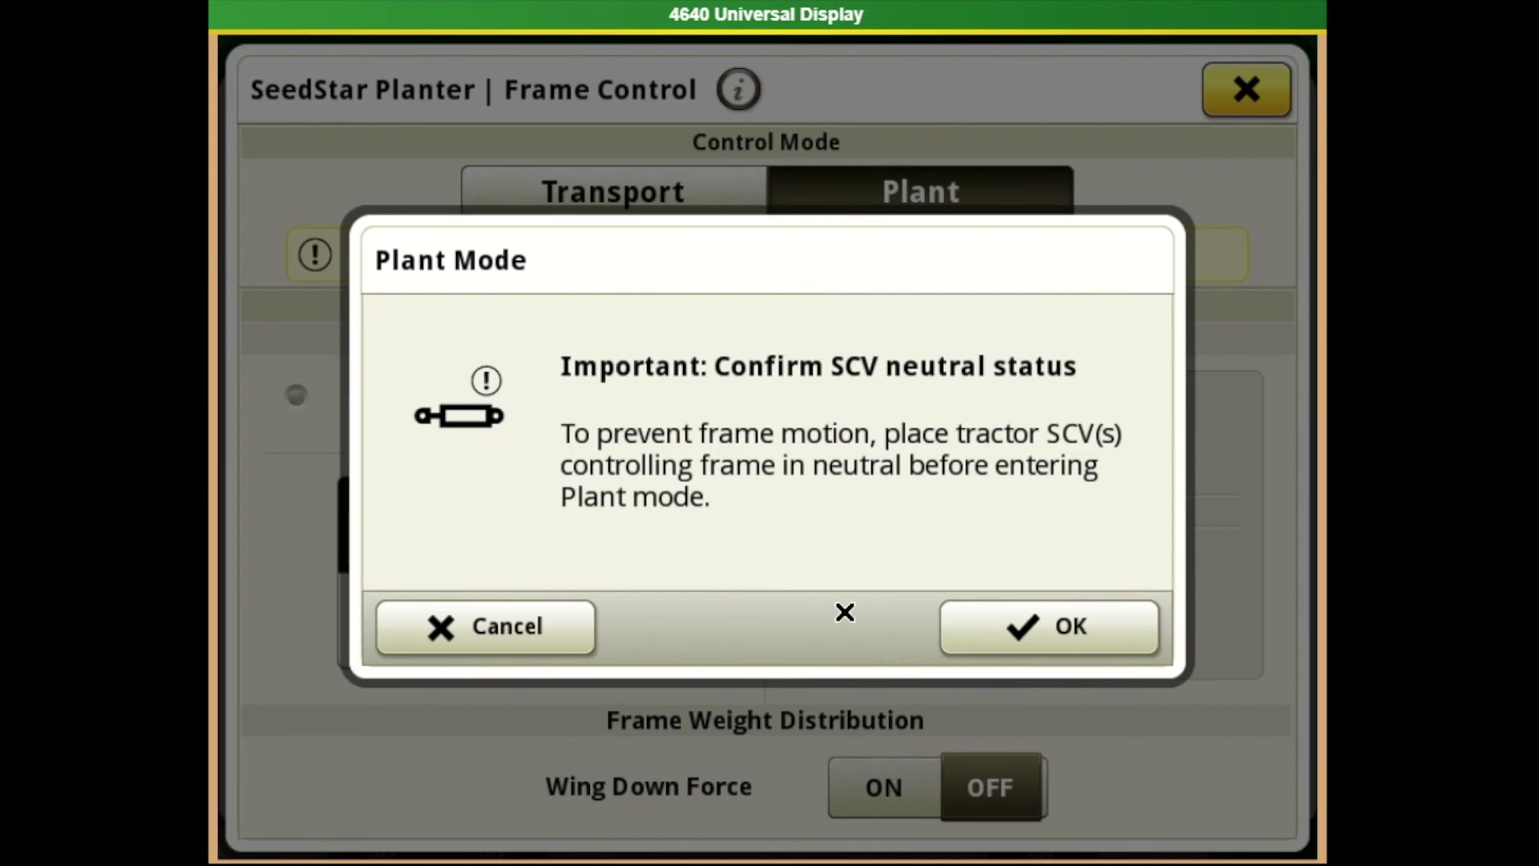
left_click(533, 638)
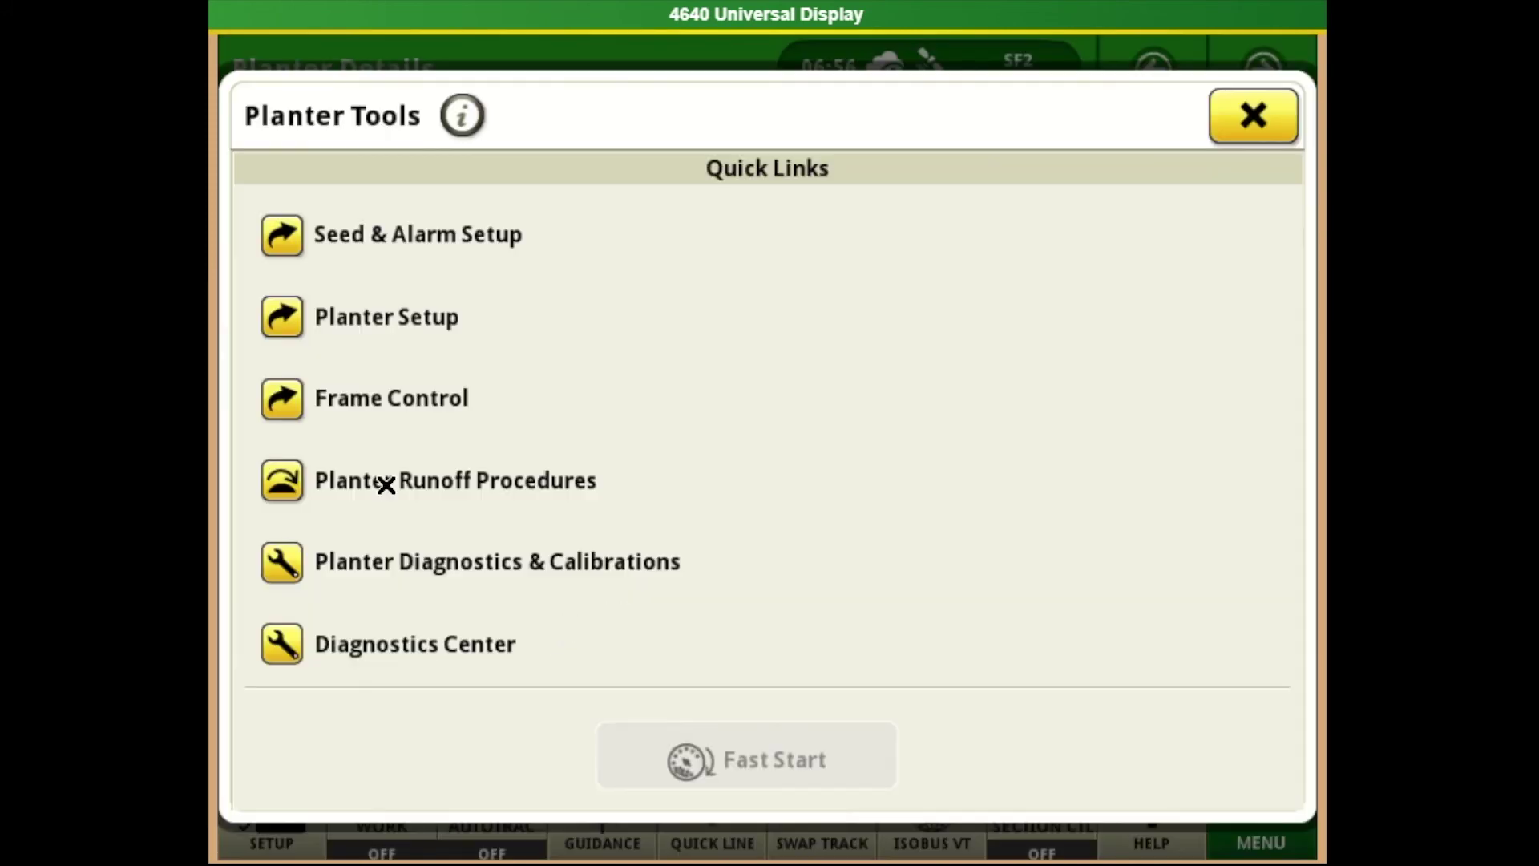
left_click(283, 480)
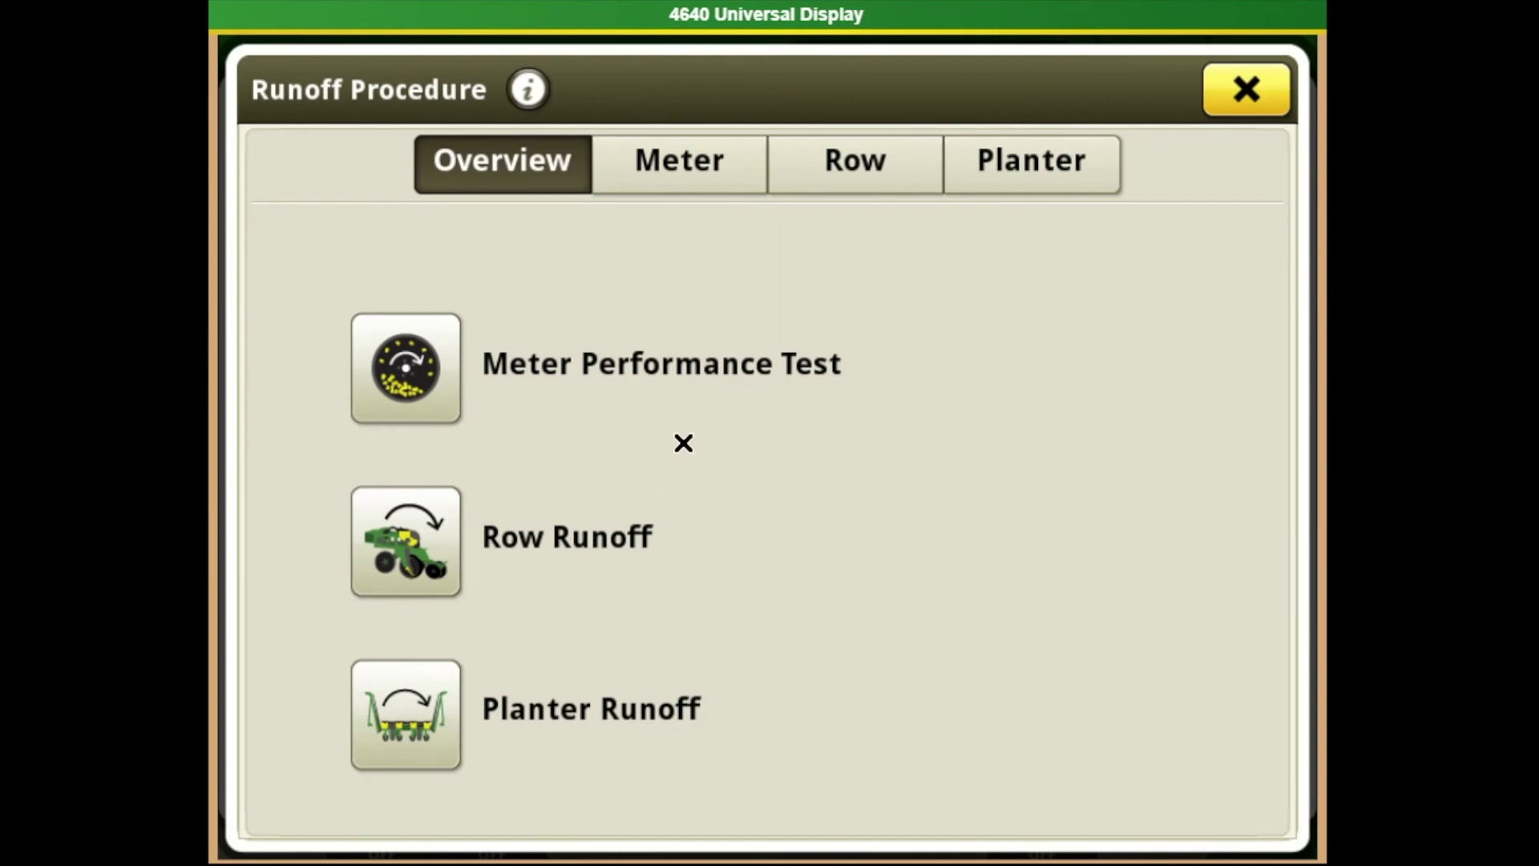
- Review the Meter Performance Test and the Row Runoff test from the runoff overview
left_click(421, 371)
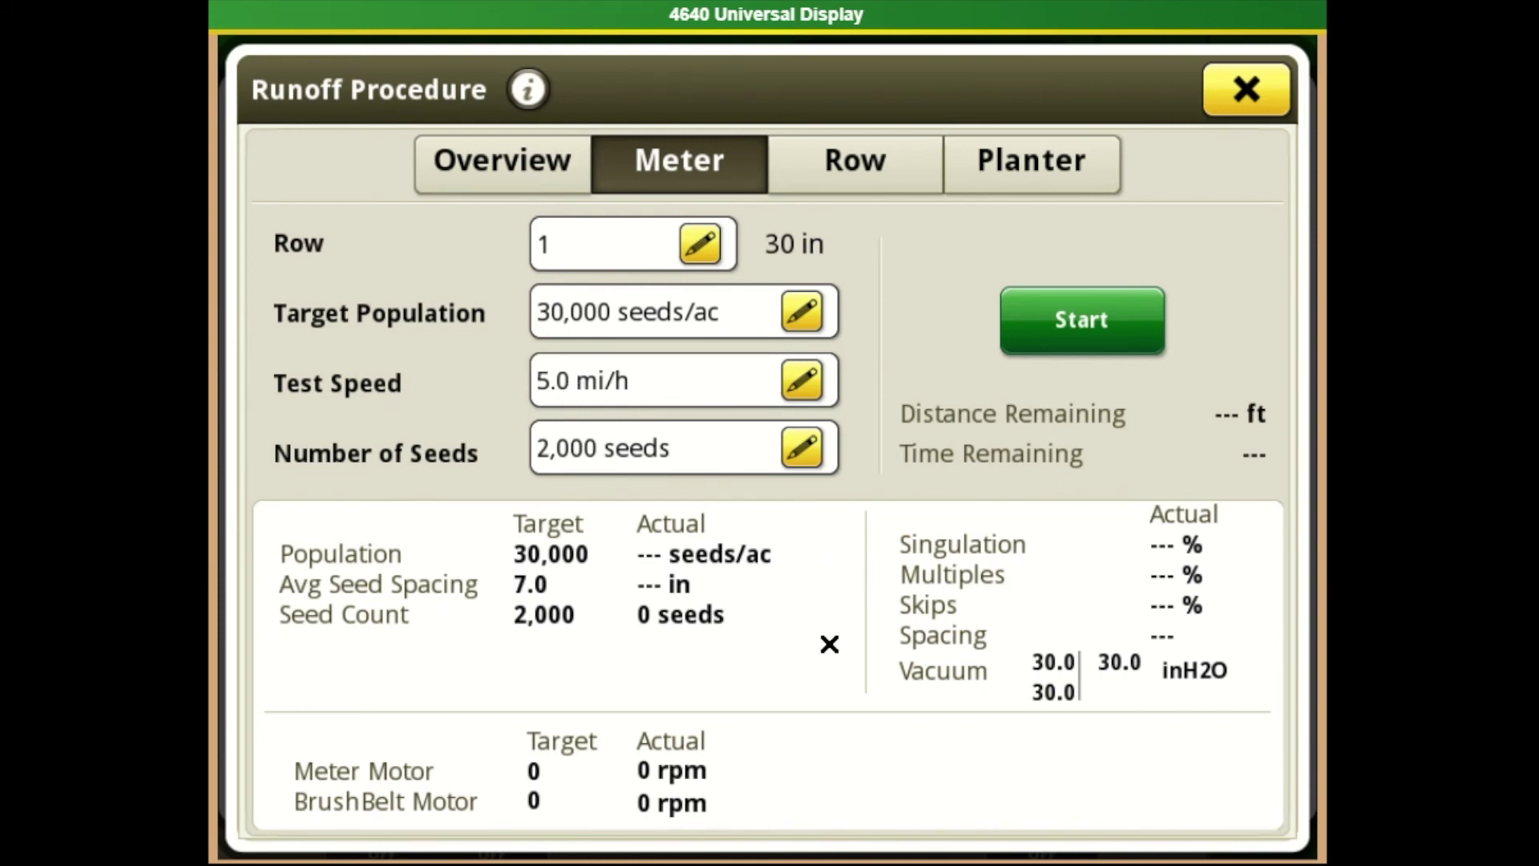
left_click(1241, 102)
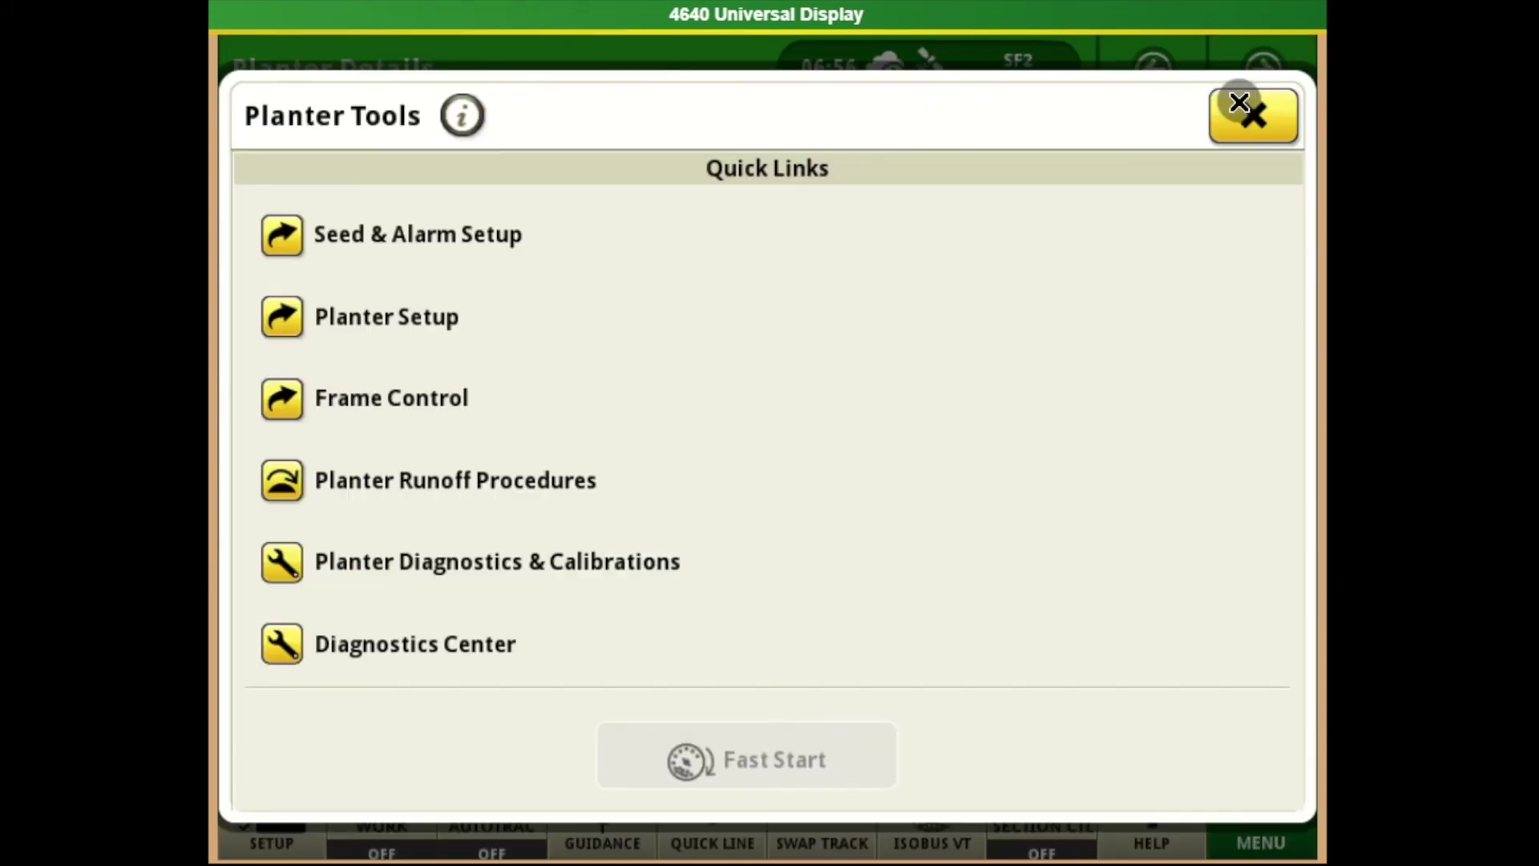
left_click(335, 486)
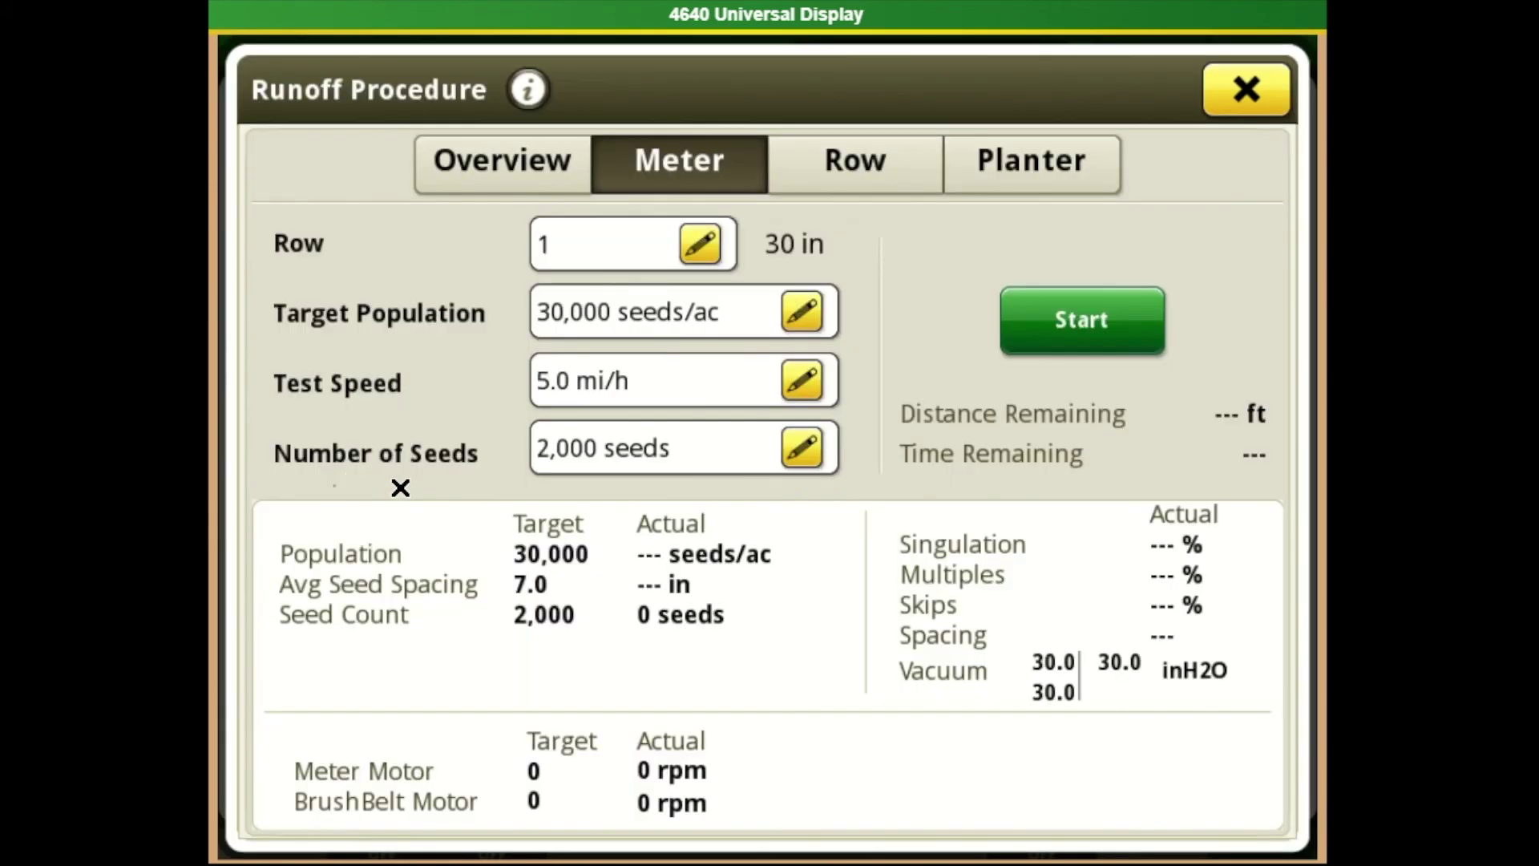
left_click(481, 157)
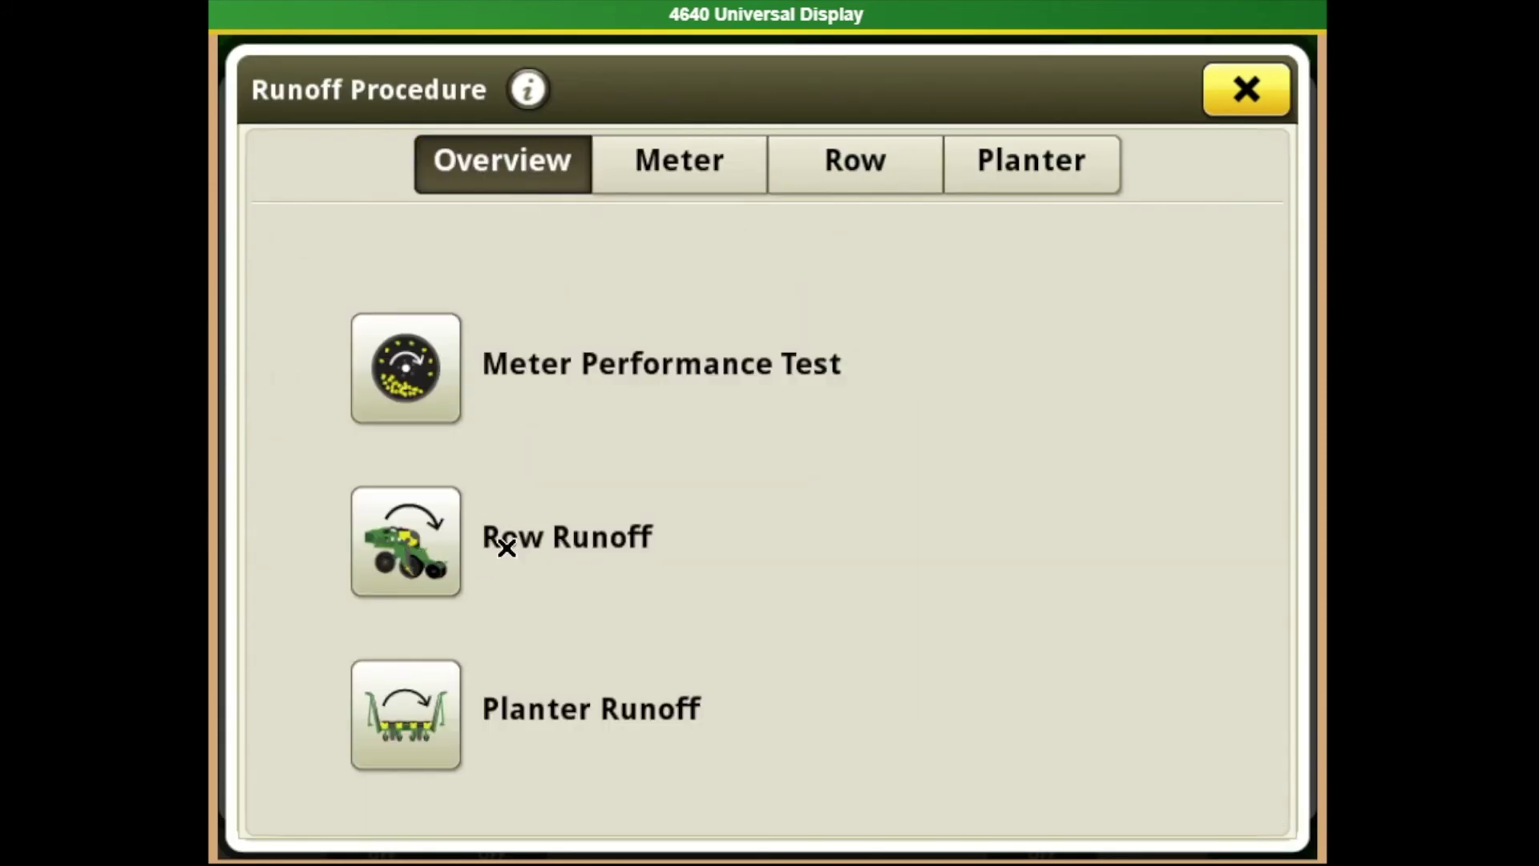
left_click(416, 554)
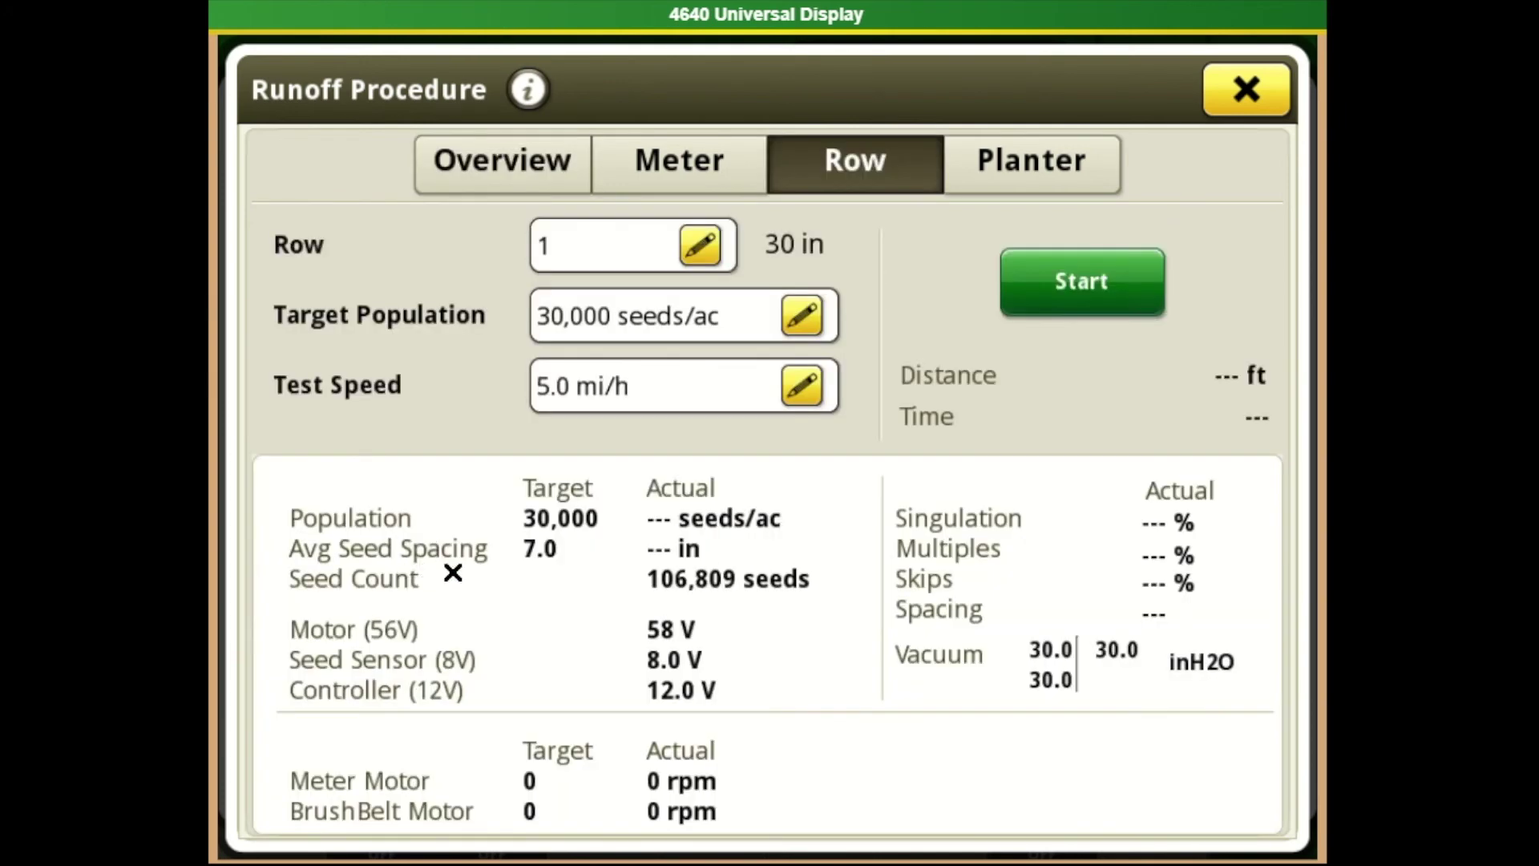
left_click(545, 167)
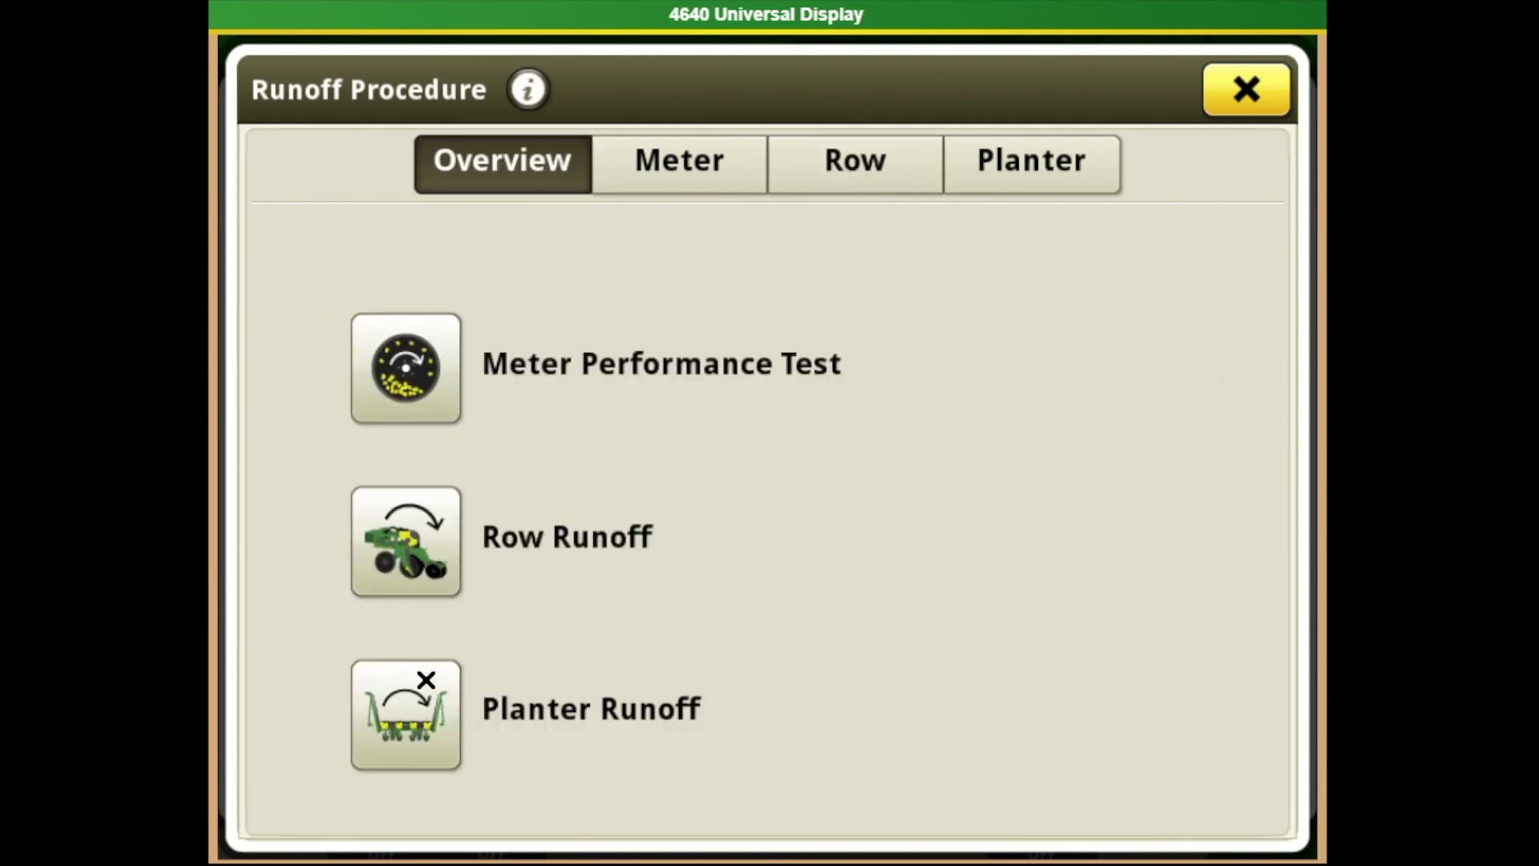
- Review the Planter Runoff test and its Row readings, then close Runoff Procedure
left_click(411, 722)
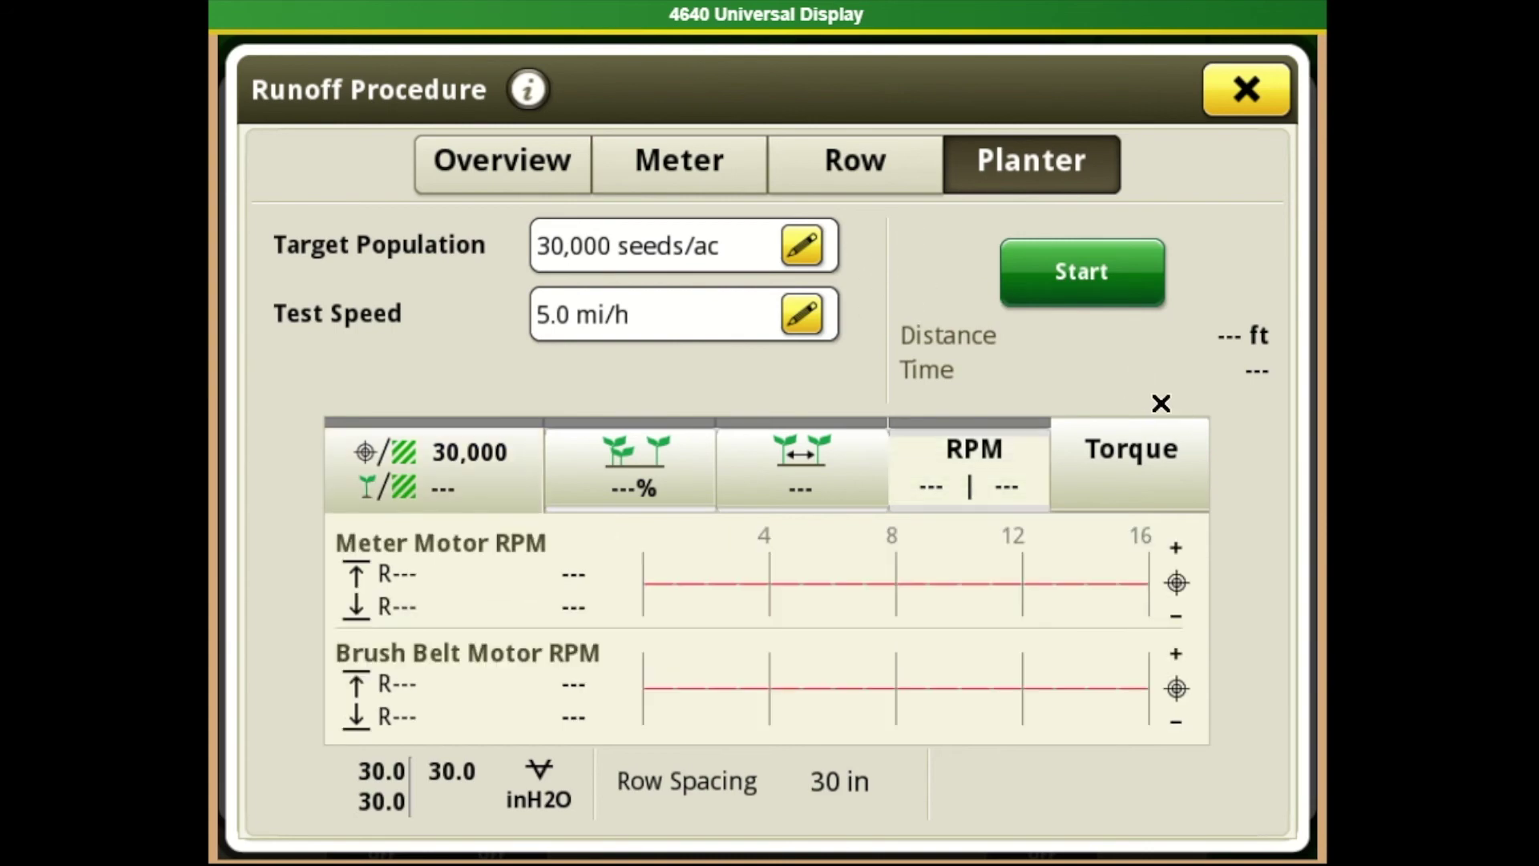
left_click(848, 170)
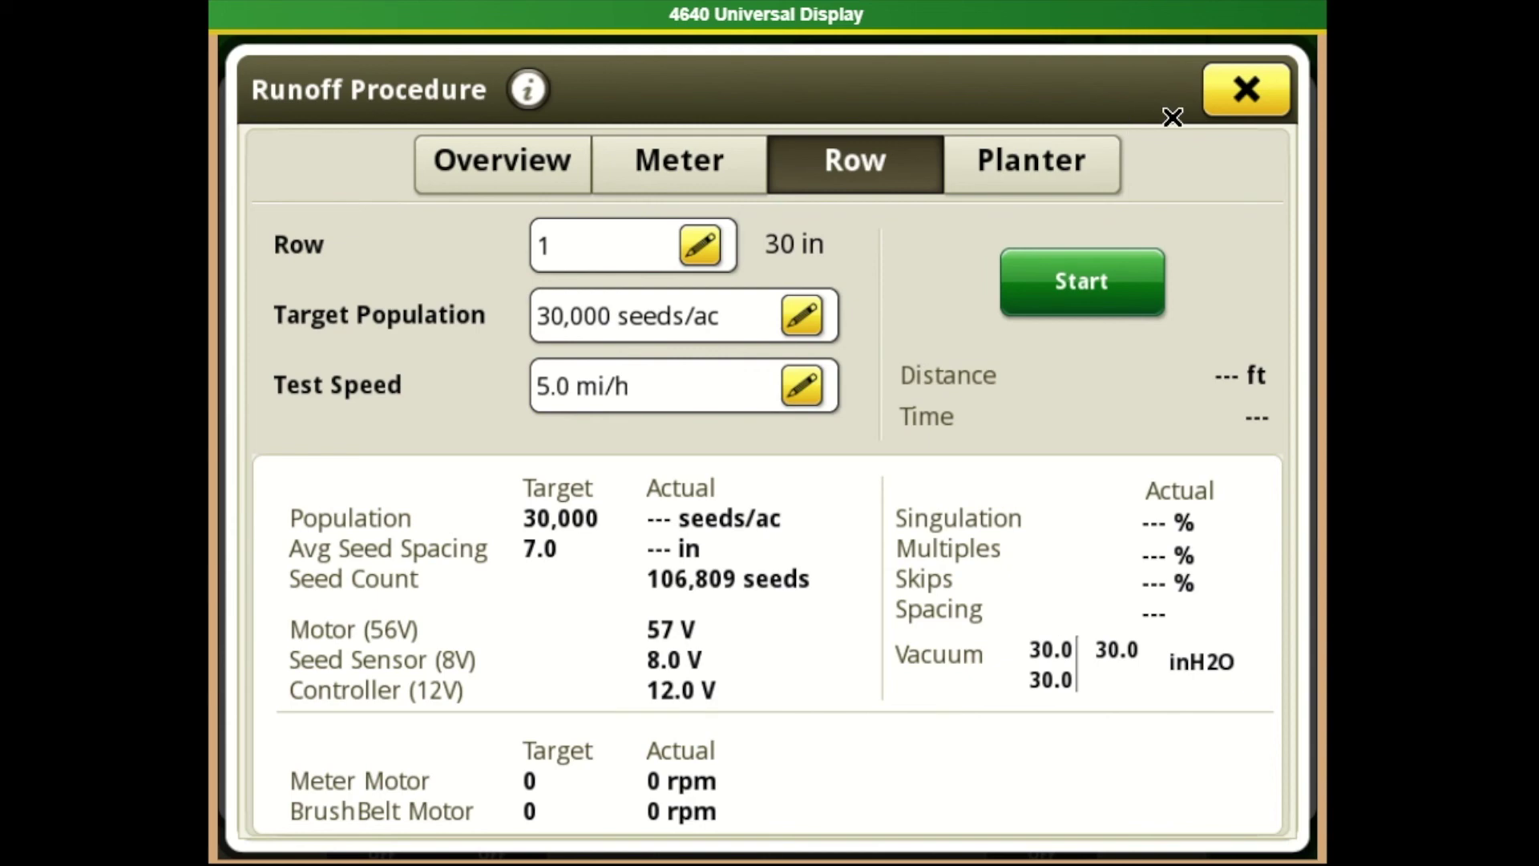
left_click(1235, 93)
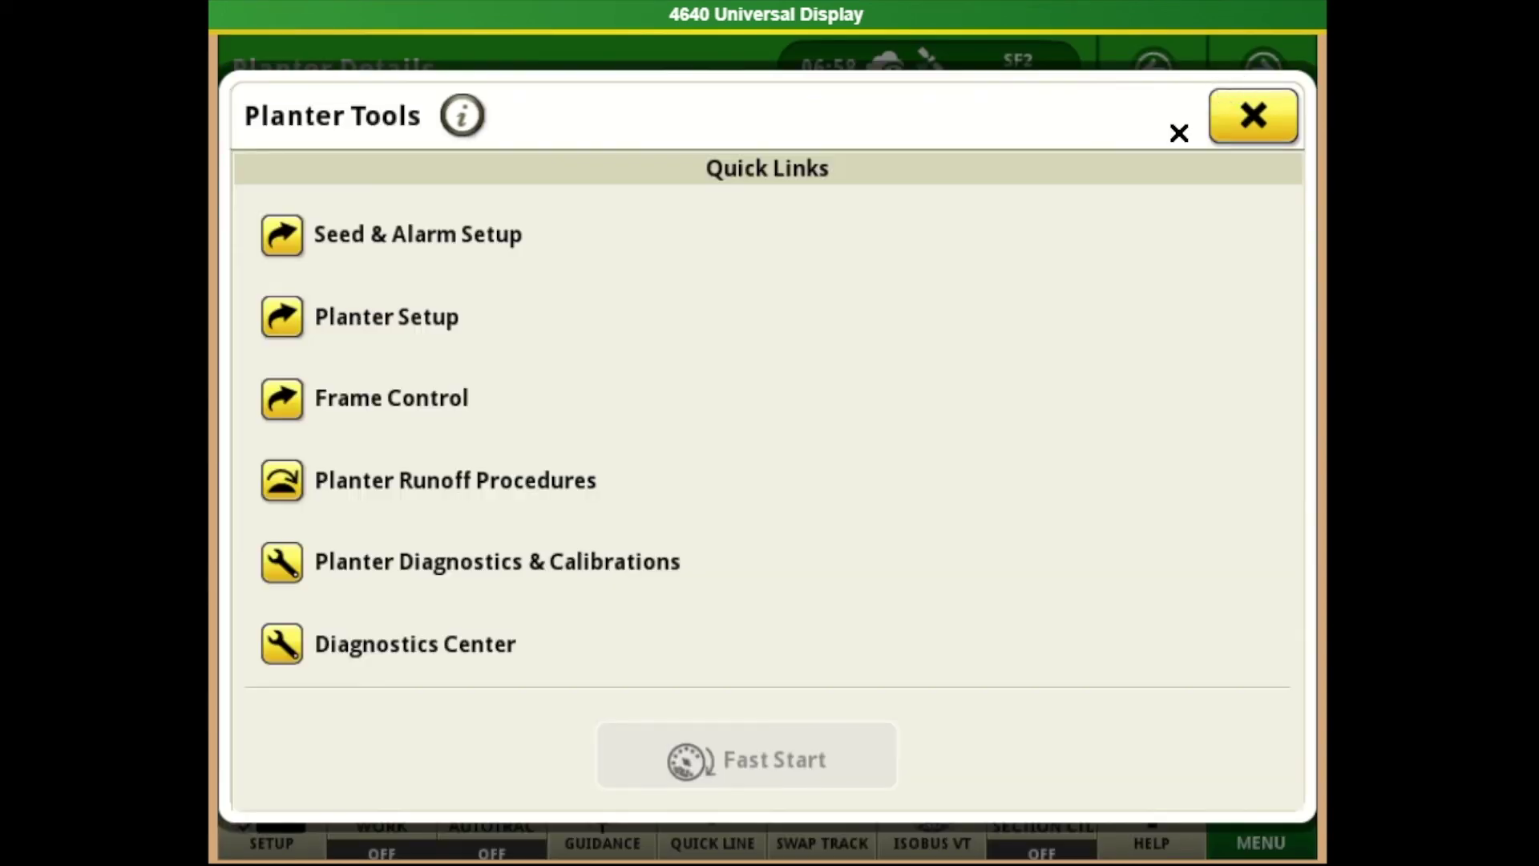